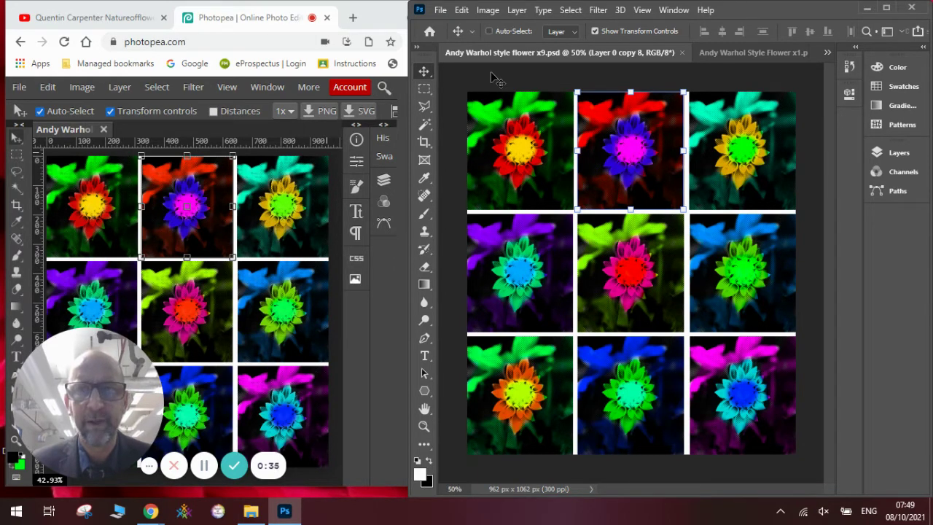
Rasterize the IMG_5261 dahlia photo layer in the single-flower document
left_click(733, 56)
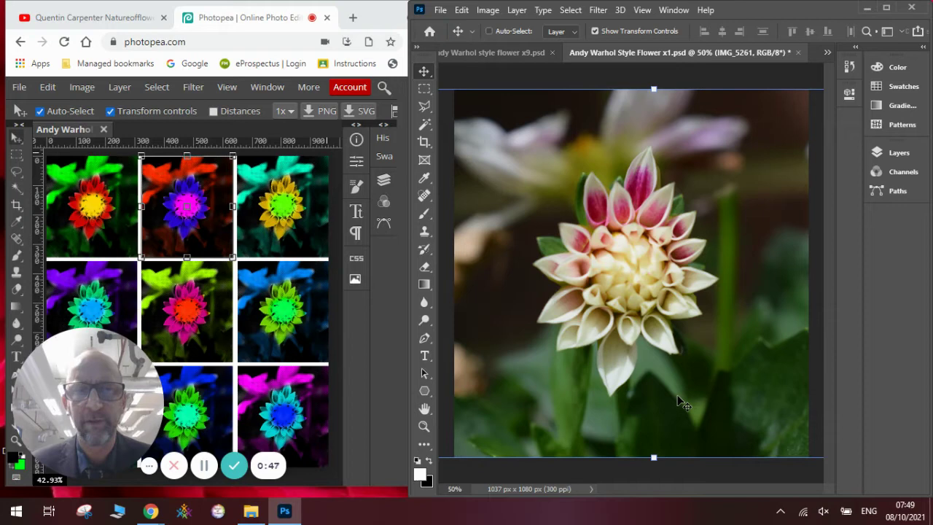
left_click(890, 158)
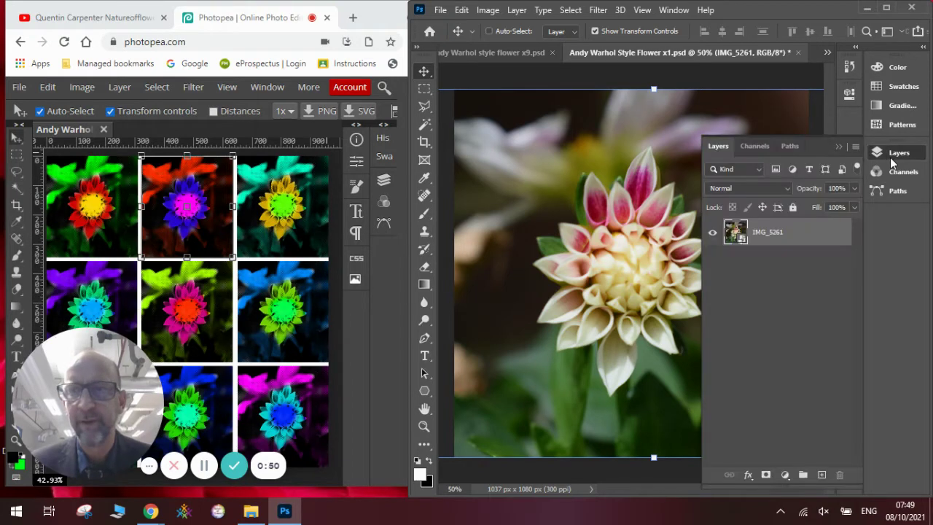
right_click(781, 235)
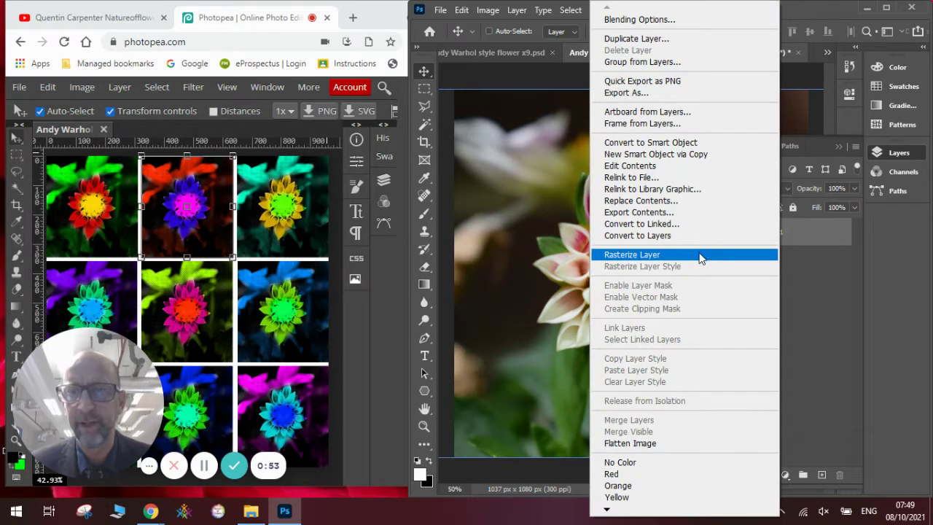
left_click(699, 256)
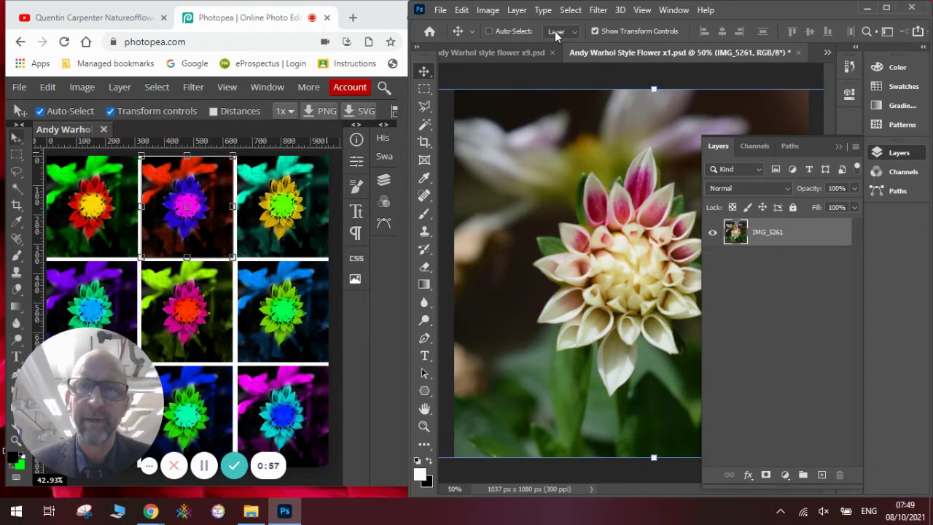
left_click(598, 10)
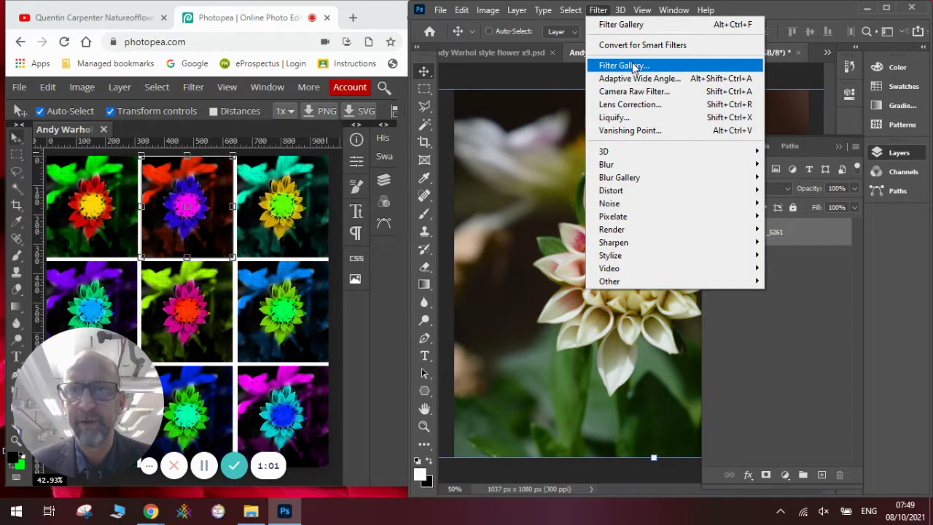
Apply the Sketch > Halftone Pattern filter with Size 2, Contrast 8 and Dot pattern
left_click(633, 67)
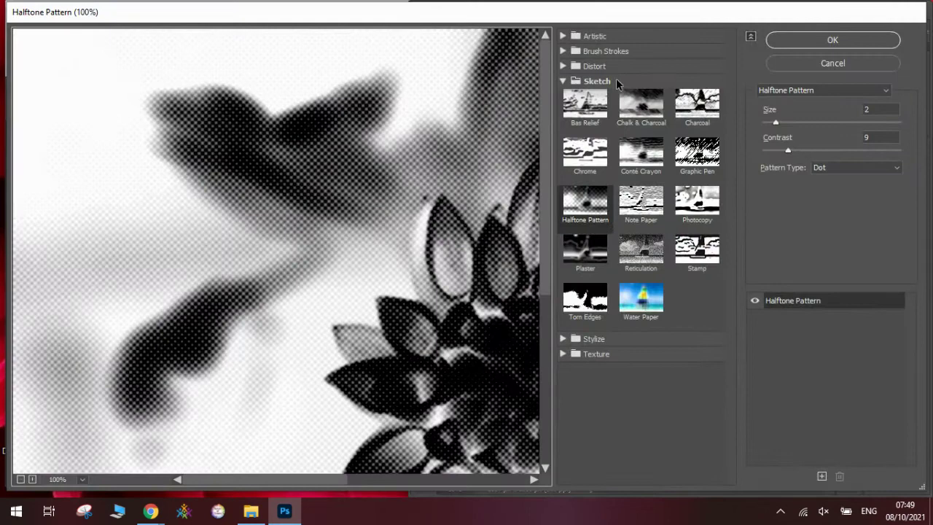
left_click(561, 81)
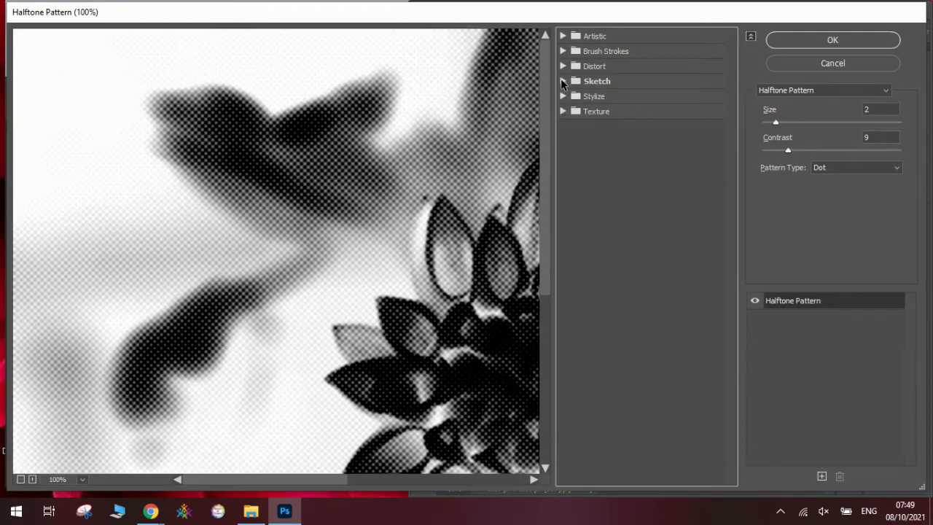
left_click(562, 81)
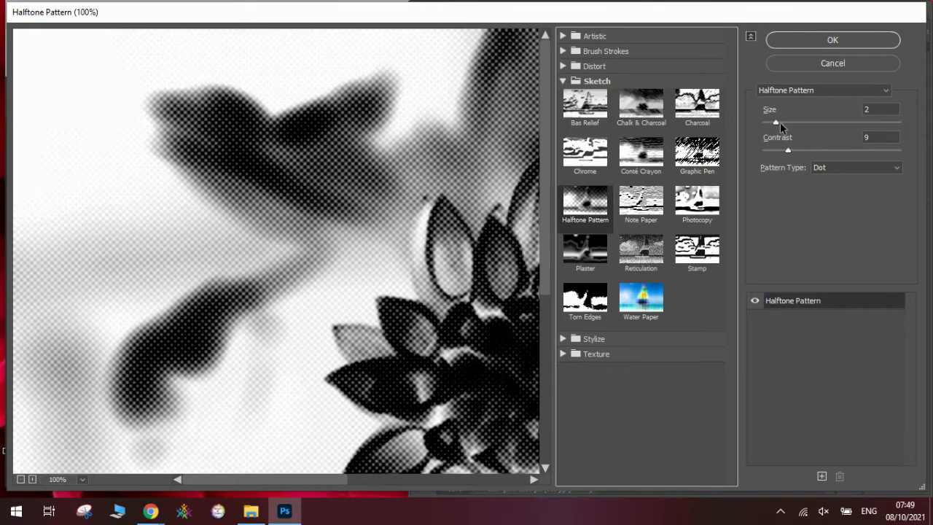
left_click_drag(776, 124, 785, 151)
left_click(794, 149)
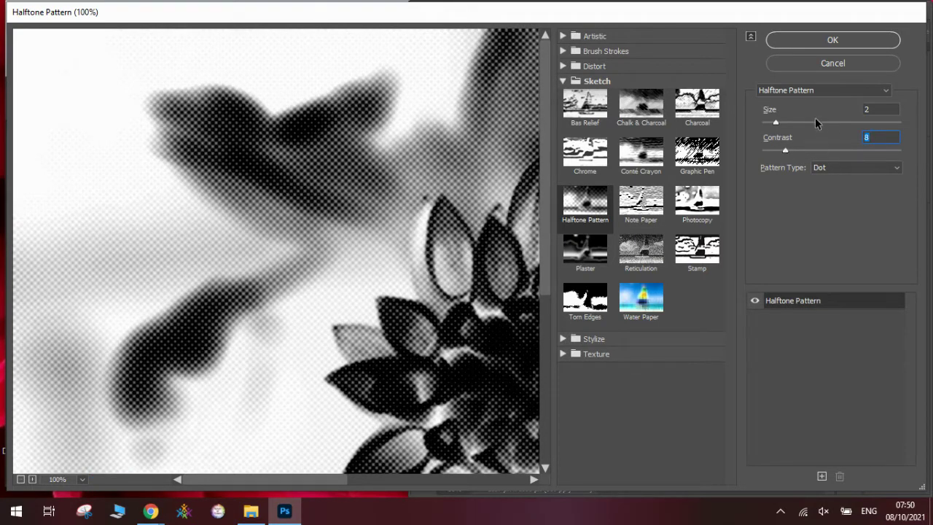
left_click(798, 43)
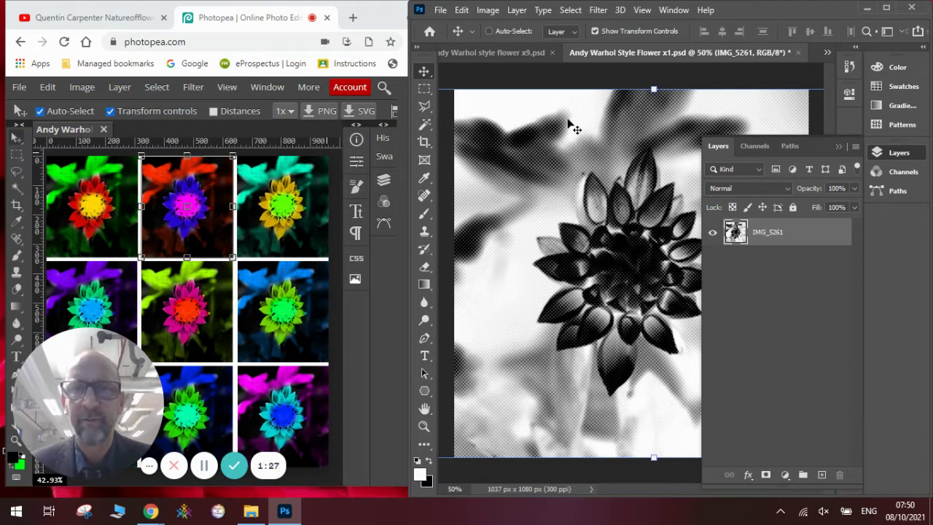
Invert the halftone dahlia's tones so it becomes white dots on a dark background
left_click(493, 13)
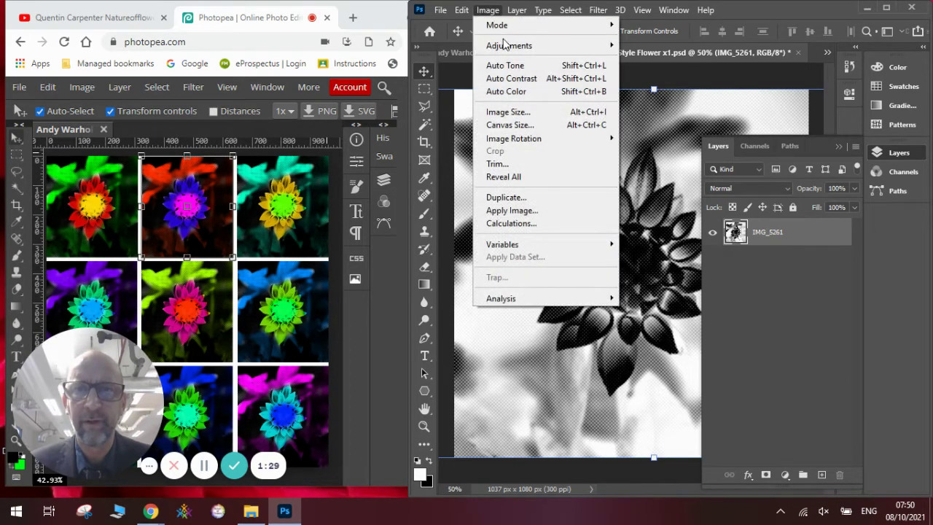
mouse_move(502, 44)
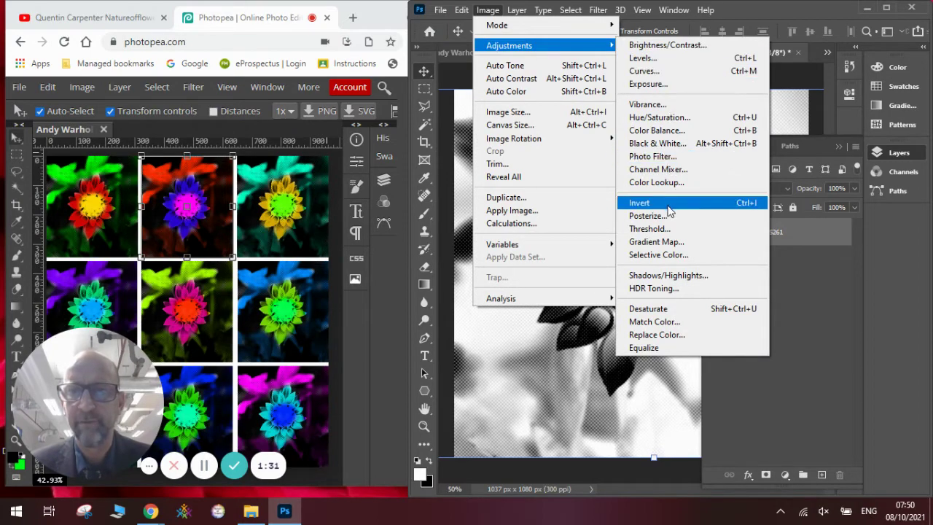
left_click(694, 210)
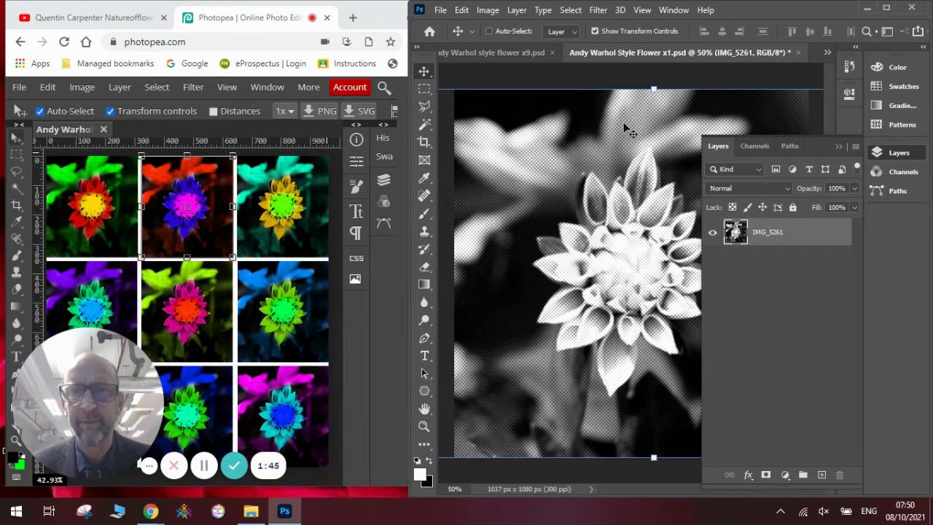
Add Layer 1 in Multiply blend mode and set the foreground colour to yellow-green e4ff00
left_click(821, 474)
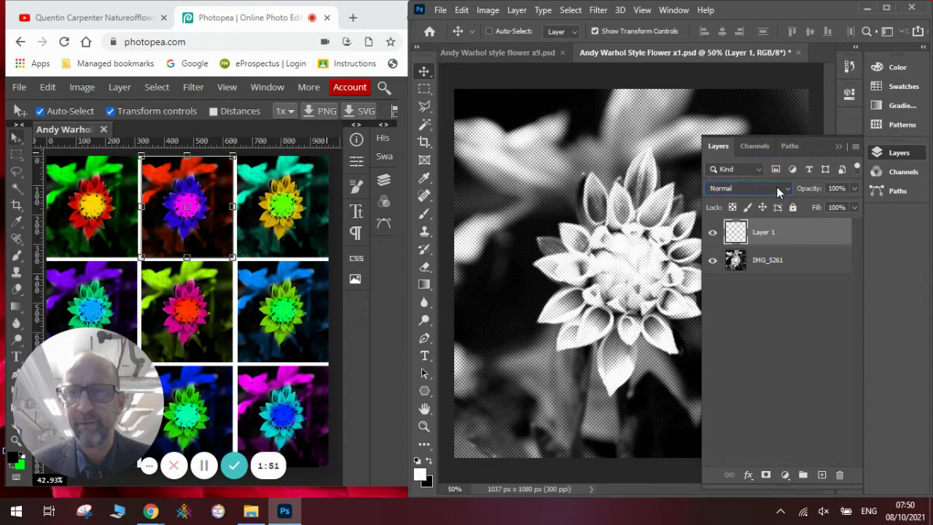
left_click(777, 191)
left_click(765, 209)
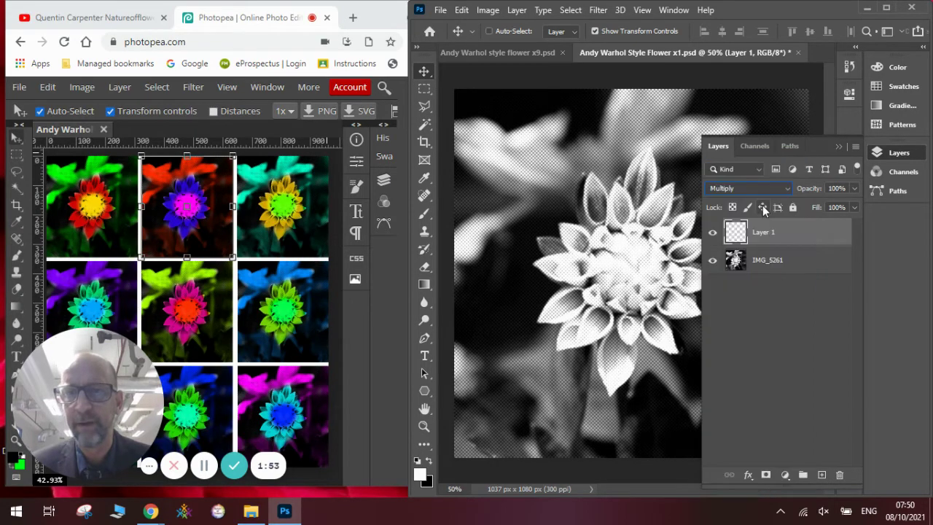
left_click(420, 473)
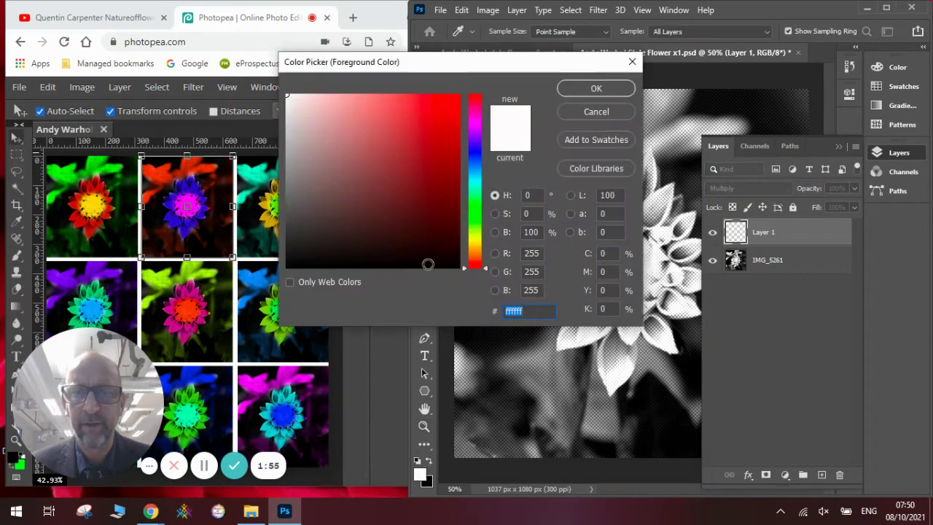
mouse_move(427, 199)
left_mouse_down()
mouse_move(442, 223)
mouse_move(475, 244)
mouse_move(476, 235)
left_mouse_up()
left_click(457, 104)
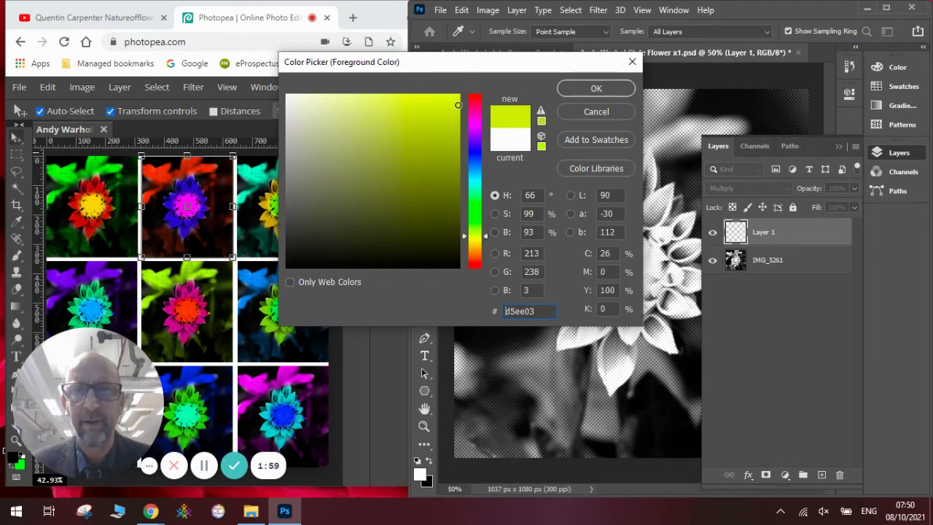
left_click_drag(458, 105, 462, 92)
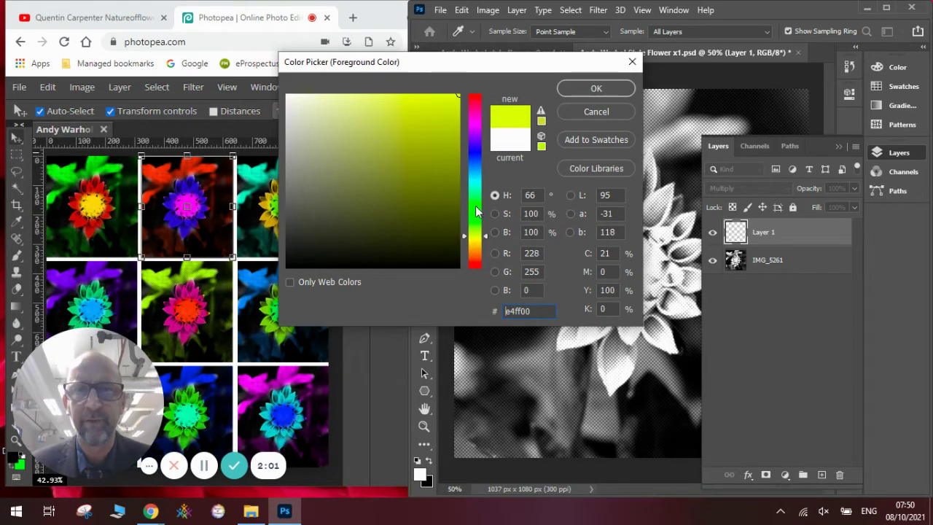
left_click(591, 89)
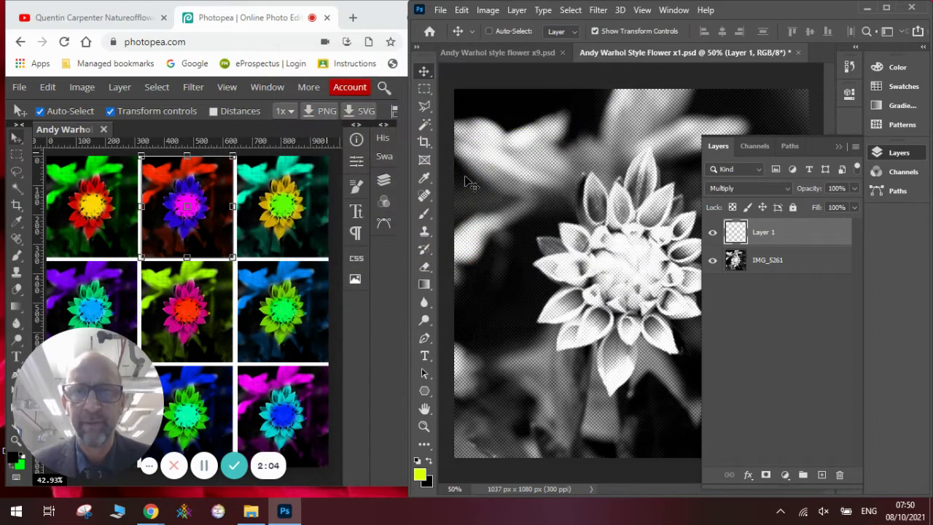
Paint the flower's centre yellow-green with a 73 px Soft Round brush
left_click(427, 216)
left_click(508, 30)
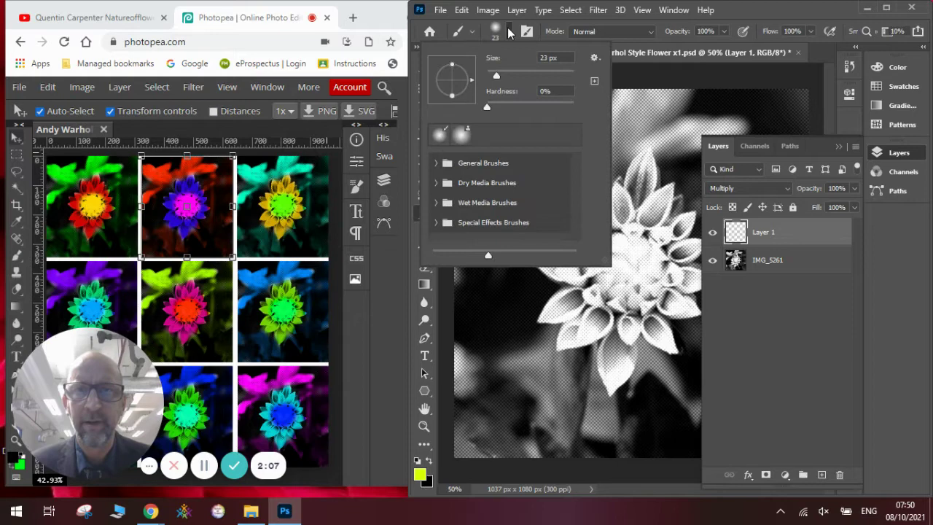
left_click(435, 163)
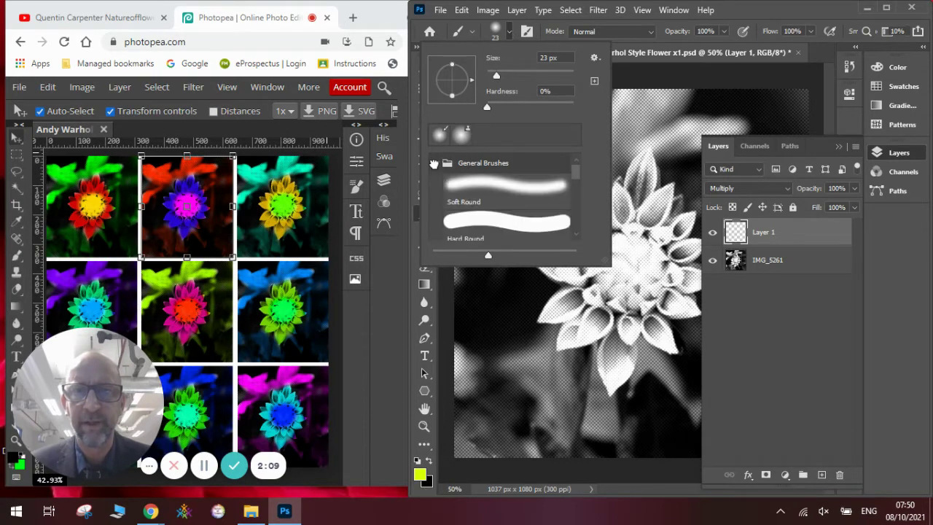
left_click(460, 187)
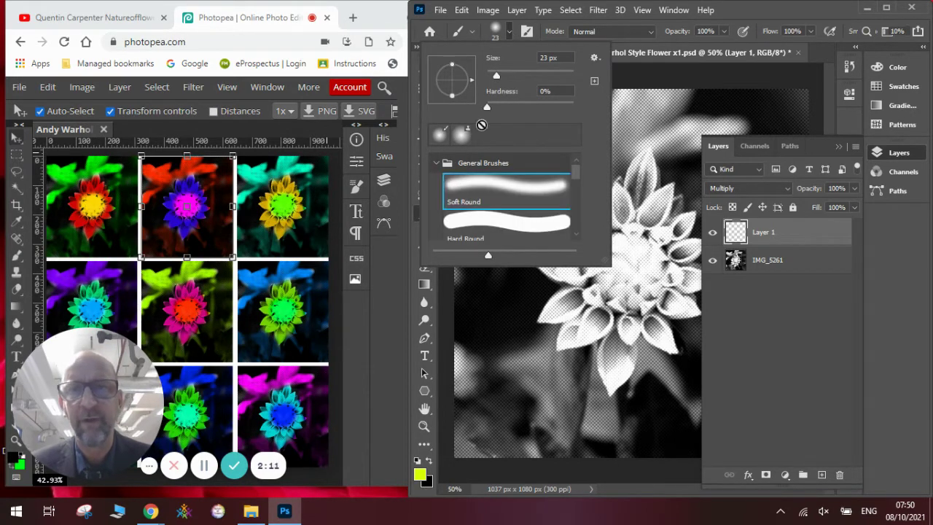
left_click_drag(498, 76, 518, 76)
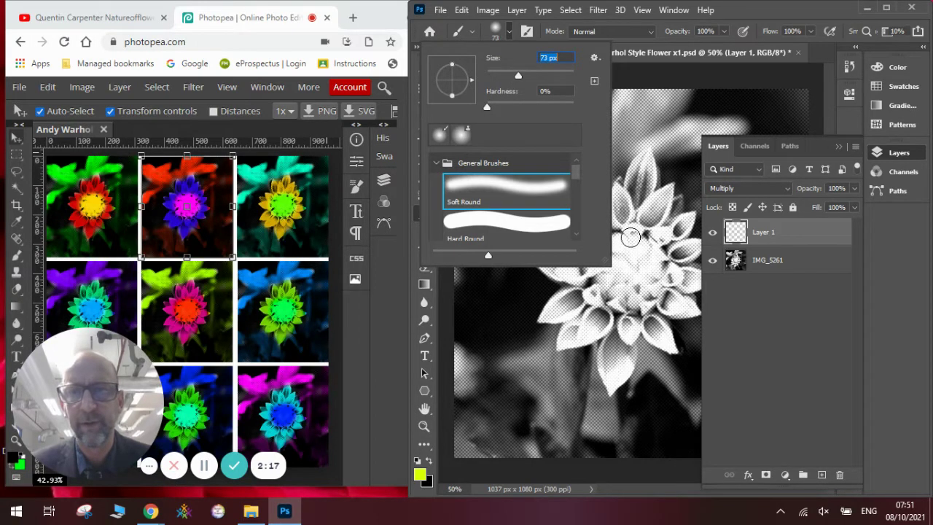
left_click(642, 248)
mouse_move(642, 247)
left_mouse_down()
mouse_move(602, 258)
mouse_move(647, 320)
mouse_move(654, 274)
mouse_move(628, 268)
mouse_move(643, 309)
mouse_move(644, 268)
mouse_move(627, 276)
mouse_move(646, 256)
mouse_move(656, 263)
mouse_move(625, 257)
mouse_move(616, 266)
mouse_move(644, 286)
mouse_move(634, 290)
mouse_move(661, 292)
mouse_move(659, 264)
mouse_move(644, 253)
mouse_move(649, 313)
mouse_move(643, 272)
left_mouse_up()
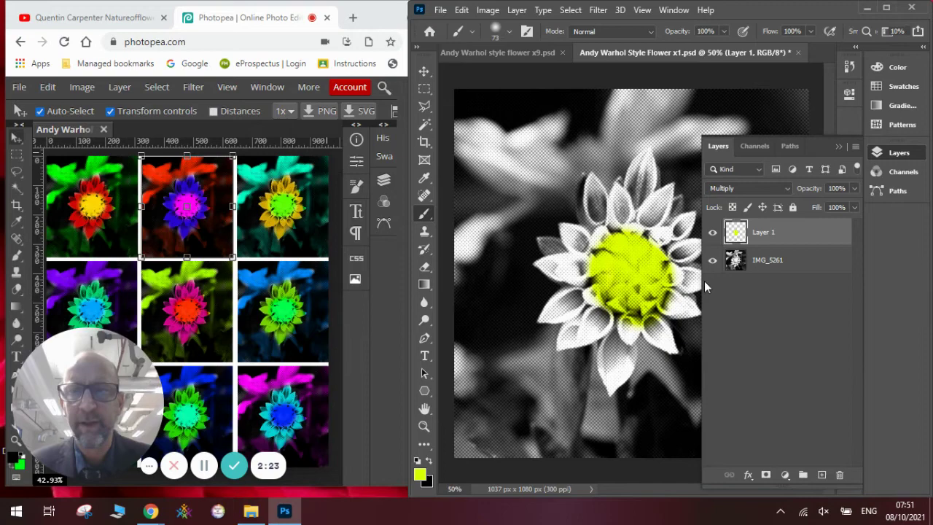
Set the foreground colour to red and paint over the dahlia's petals
left_click(423, 474)
left_click_drag(477, 251, 476, 268)
left_click(587, 88)
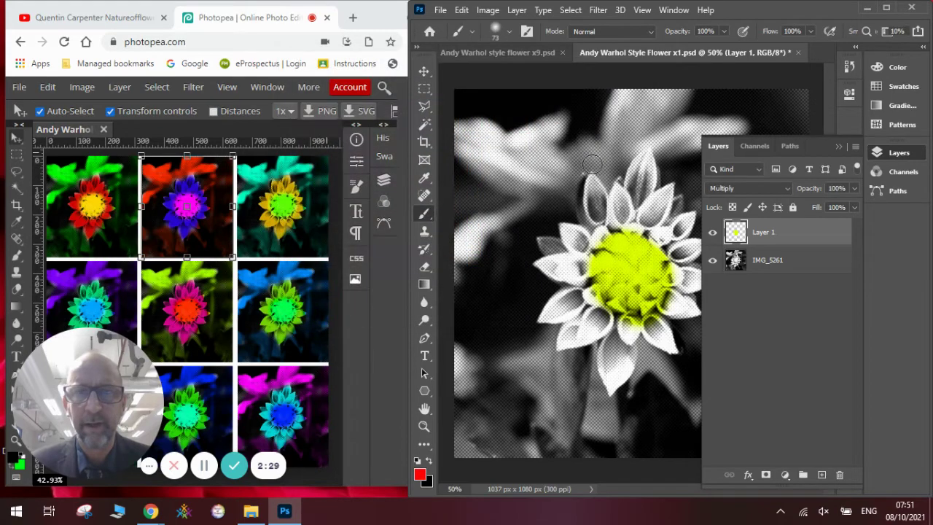
mouse_move(592, 188)
left_mouse_down()
mouse_move(601, 212)
mouse_move(612, 211)
mouse_move(616, 192)
mouse_move(623, 215)
mouse_move(645, 160)
mouse_move(635, 222)
mouse_move(666, 194)
mouse_move(650, 228)
mouse_move(636, 225)
mouse_move(669, 239)
mouse_move(682, 232)
mouse_move(668, 223)
mouse_move(679, 215)
mouse_move(666, 245)
mouse_move(699, 254)
mouse_move(675, 274)
mouse_move(703, 282)
mouse_move(673, 301)
mouse_move(675, 320)
mouse_move(646, 339)
mouse_move(661, 344)
mouse_move(633, 325)
mouse_move(611, 388)
mouse_move(603, 330)
mouse_move(573, 340)
mouse_move(594, 314)
mouse_move(559, 329)
mouse_move(584, 275)
mouse_move(550, 263)
mouse_move(583, 269)
mouse_move(558, 272)
mouse_move(582, 256)
mouse_move(567, 234)
mouse_move(601, 236)
mouse_move(593, 211)
mouse_move(576, 244)
mouse_move(559, 246)
mouse_move(588, 293)
mouse_move(546, 318)
mouse_move(594, 305)
mouse_move(635, 341)
mouse_move(667, 339)
left_mouse_up()
left_click(839, 146)
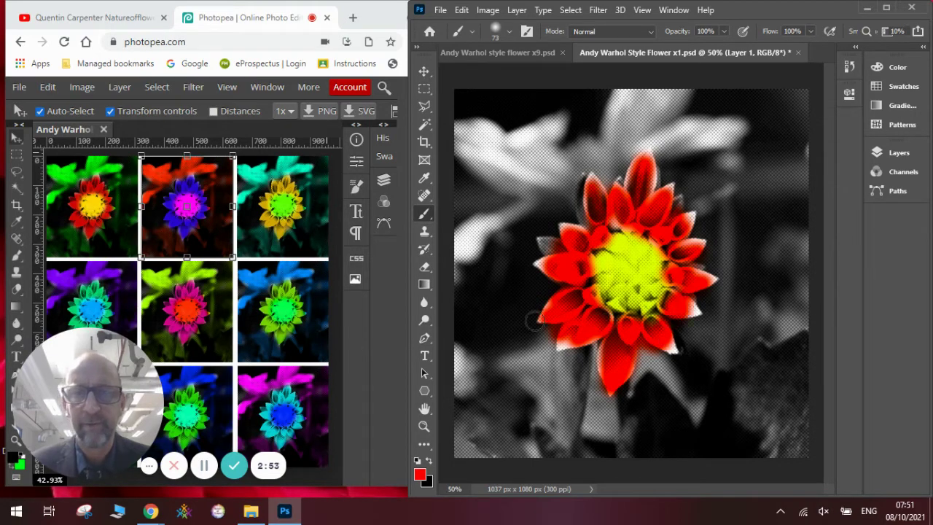
Paint bright green over the background above and left of the flower using a 100 px brush
left_click(421, 475)
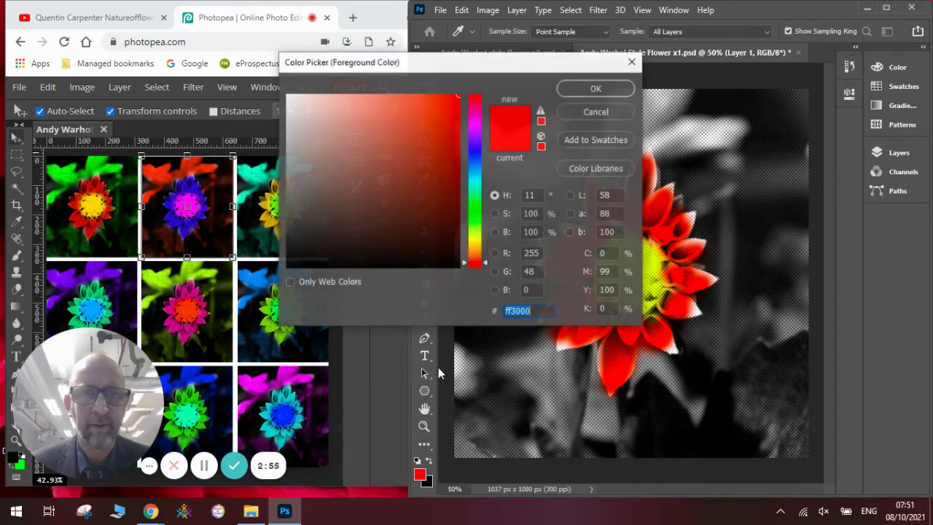
left_click(475, 210)
left_click(450, 127)
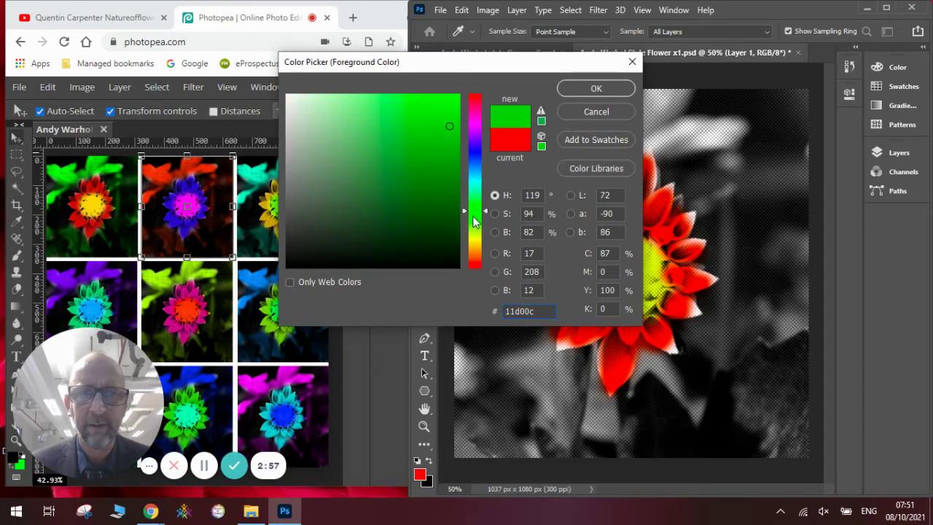
left_click(473, 214)
left_click(573, 87)
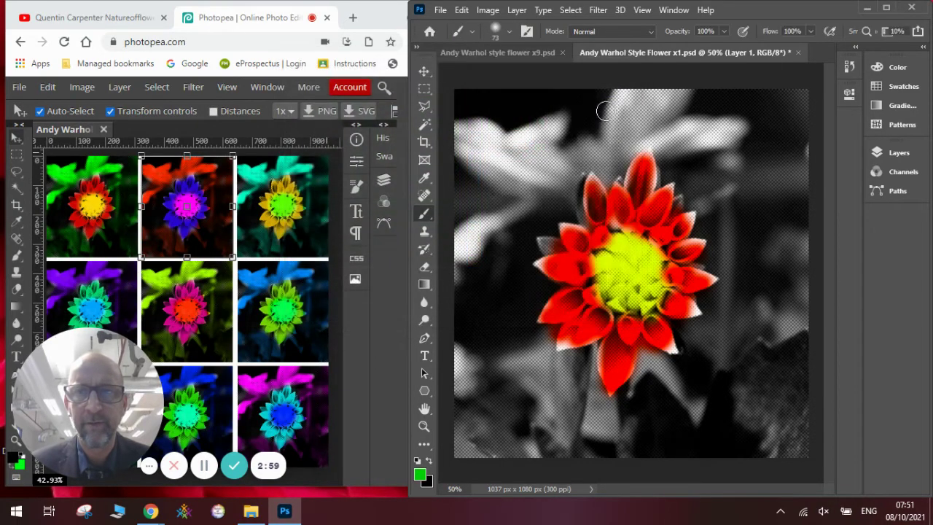
mouse_move(554, 178)
left_mouse_down()
mouse_move(641, 128)
mouse_move(627, 99)
mouse_move(612, 116)
left_mouse_up()
left_click(509, 32)
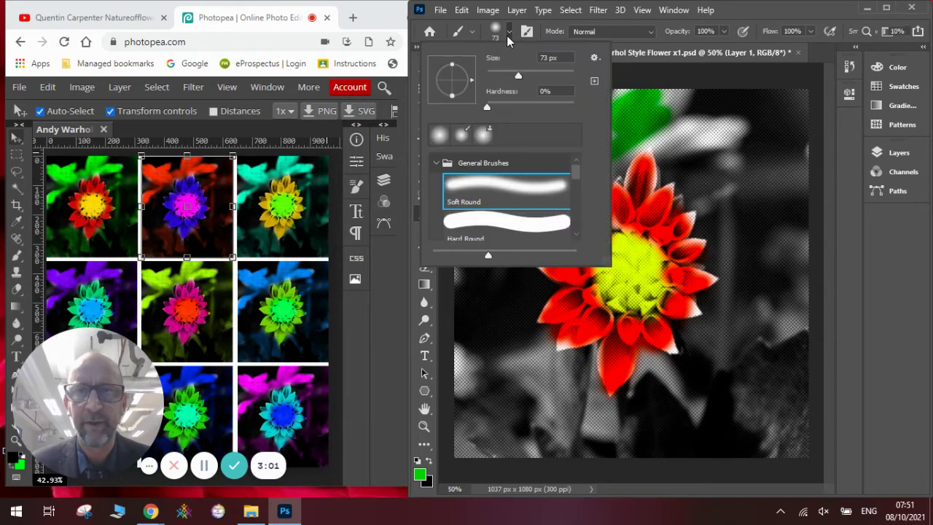
left_click_drag(517, 75, 530, 74)
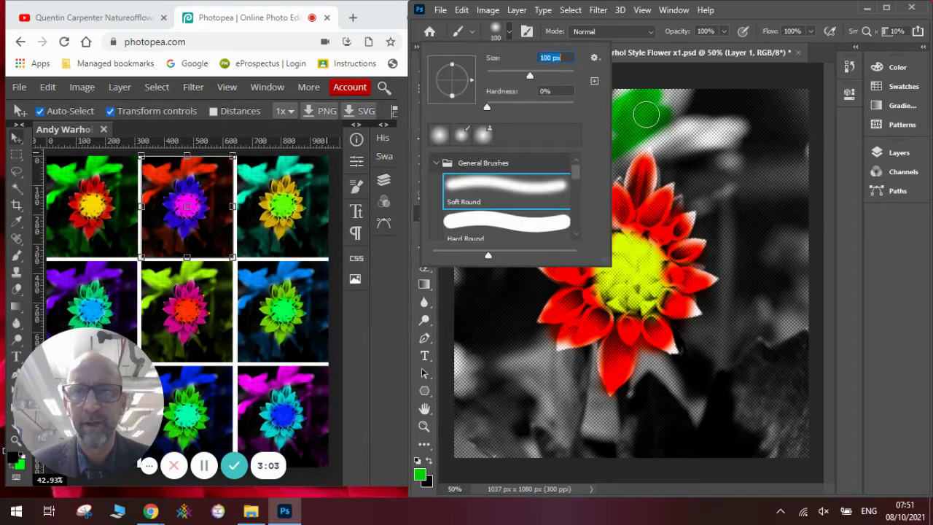
left_click(702, 117)
mouse_move(701, 116)
left_mouse_down()
mouse_move(669, 104)
mouse_move(694, 91)
mouse_move(545, 118)
mouse_move(476, 148)
mouse_move(423, 145)
mouse_move(445, 169)
mouse_move(491, 171)
mouse_move(453, 138)
mouse_move(493, 154)
mouse_move(539, 155)
mouse_move(516, 199)
mouse_move(550, 167)
mouse_move(516, 223)
mouse_move(481, 239)
mouse_move(501, 201)
mouse_move(456, 279)
left_mouse_up()
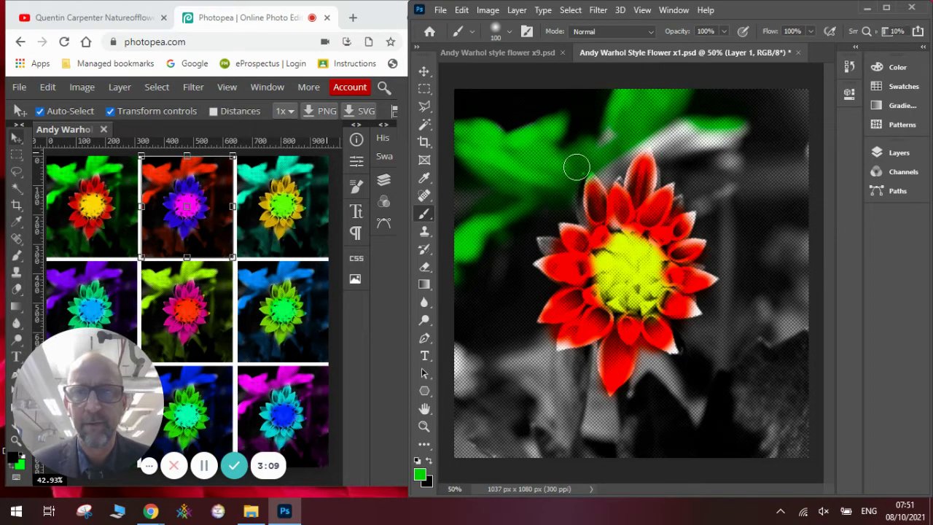
mouse_move(611, 148)
left_mouse_down()
mouse_move(640, 136)
mouse_move(690, 124)
mouse_move(685, 154)
mouse_move(670, 150)
mouse_move(723, 143)
mouse_move(730, 169)
mouse_move(695, 173)
mouse_move(709, 202)
mouse_move(720, 175)
mouse_move(740, 207)
mouse_move(795, 128)
mouse_move(797, 105)
mouse_move(799, 175)
mouse_move(797, 95)
mouse_move(775, 277)
mouse_move(727, 247)
mouse_move(733, 243)
mouse_move(726, 280)
mouse_move(804, 241)
mouse_move(795, 311)
mouse_move(719, 305)
mouse_move(744, 315)
mouse_move(724, 333)
left_mouse_up()
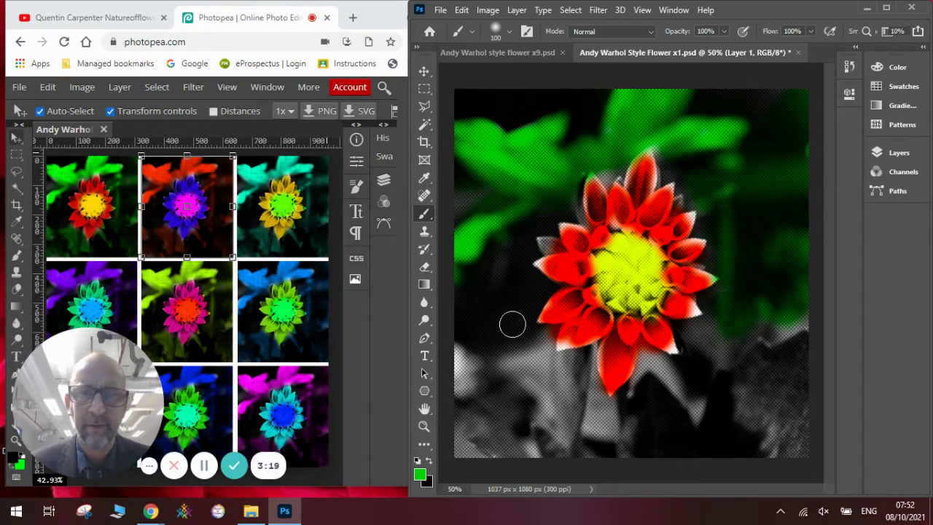
left_click_drag(462, 354, 458, 382)
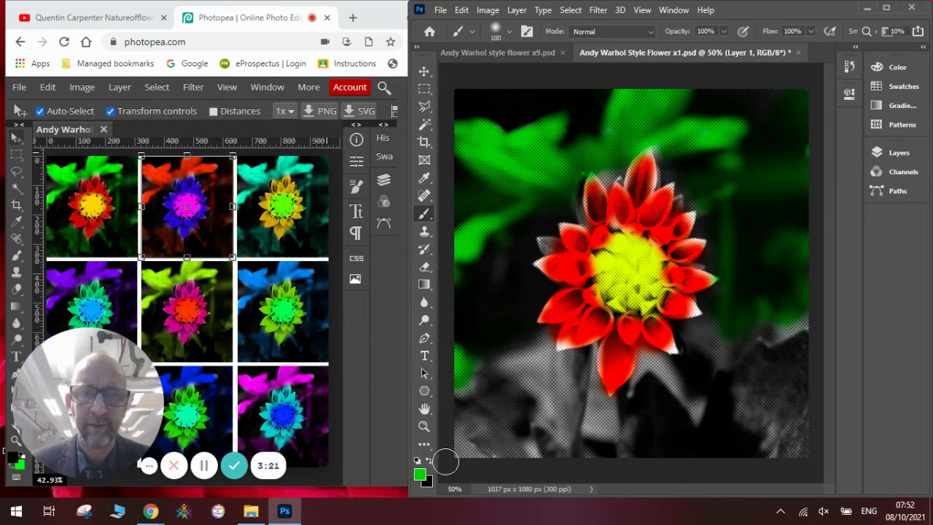
Switch to a darker green and paint the grey area right of the flower
left_click(420, 474)
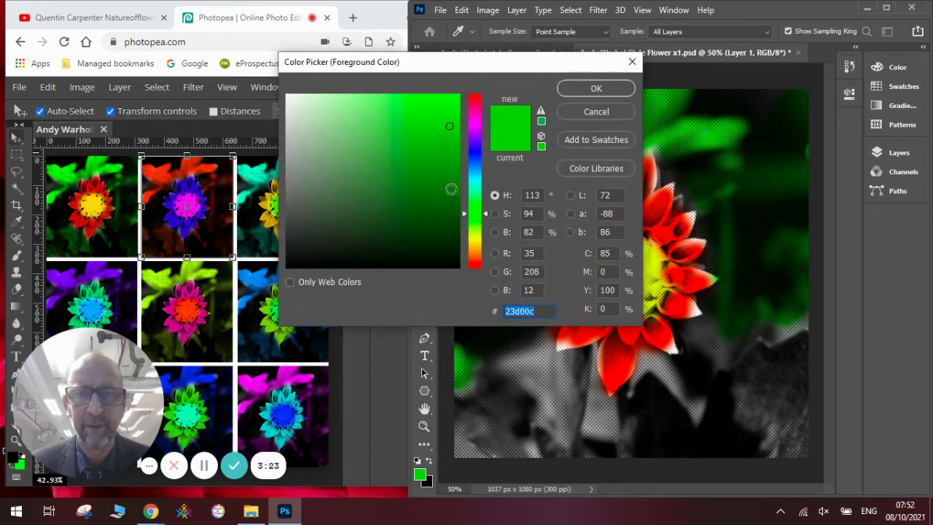
left_click(451, 189)
left_click(596, 89)
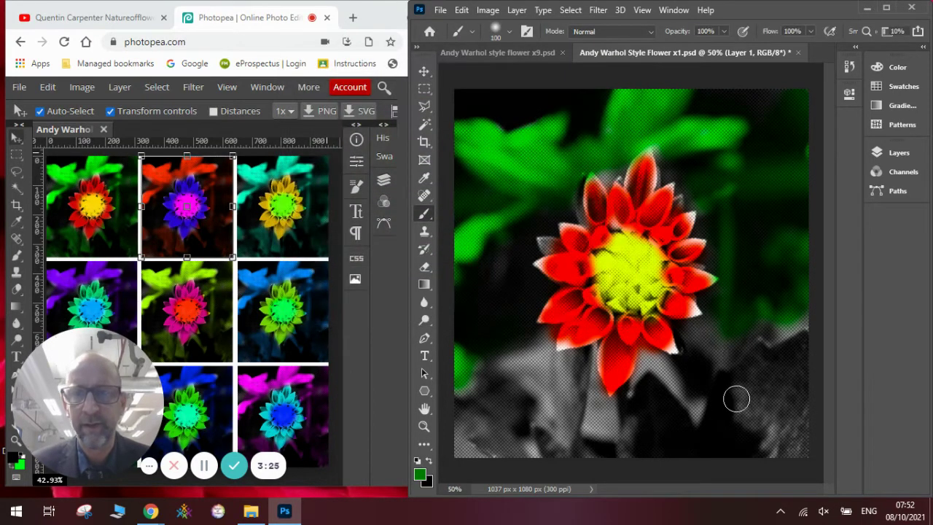
mouse_move(736, 399)
left_mouse_down()
mouse_move(690, 325)
mouse_move(786, 338)
mouse_move(800, 314)
mouse_move(811, 358)
mouse_move(754, 441)
mouse_move(706, 394)
mouse_move(680, 412)
mouse_move(653, 390)
mouse_move(666, 380)
mouse_move(653, 368)
mouse_move(607, 447)
mouse_move(577, 406)
mouse_move(578, 383)
mouse_move(594, 424)
mouse_move(579, 388)
mouse_move(522, 364)
mouse_move(555, 361)
mouse_move(533, 352)
mouse_move(524, 384)
mouse_move(469, 402)
mouse_move(473, 438)
mouse_move(479, 419)
mouse_move(441, 421)
mouse_move(438, 398)
mouse_move(460, 439)
mouse_move(640, 427)
mouse_move(549, 431)
mouse_move(556, 388)
mouse_move(587, 364)
mouse_move(612, 411)
mouse_move(645, 372)
mouse_move(714, 413)
mouse_move(798, 369)
mouse_move(818, 409)
mouse_move(753, 466)
mouse_move(728, 366)
mouse_move(791, 447)
left_mouse_up()
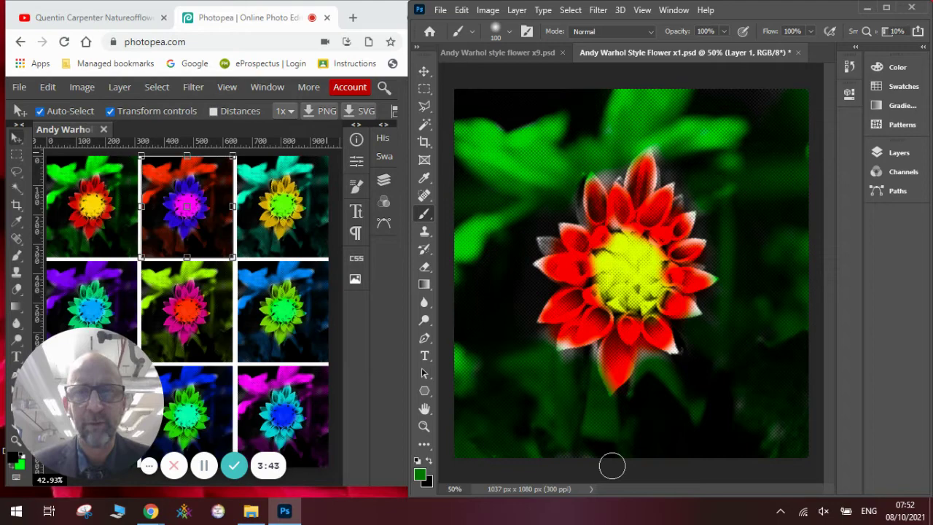
Save the image on this computer as 'Andy Warhol Style Flower 2.psd', then show the x9 grid document
left_click(443, 10)
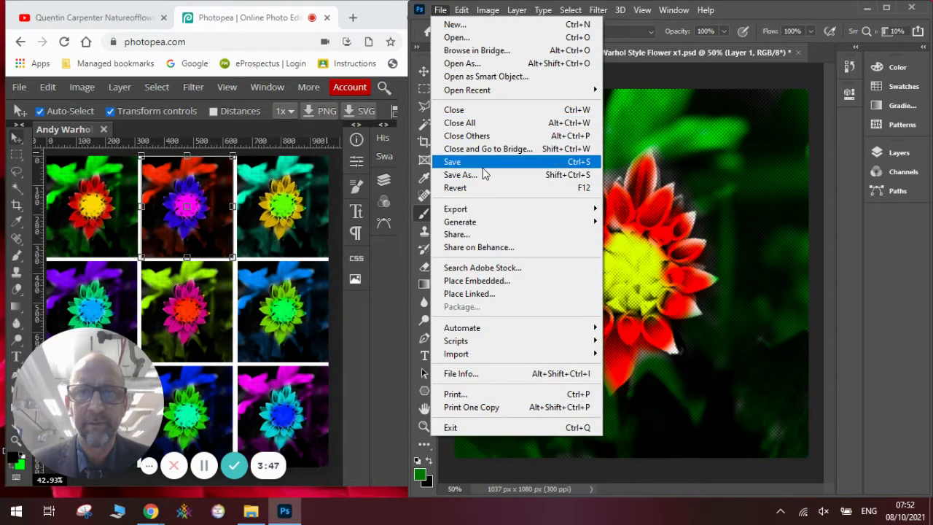
left_click(481, 174)
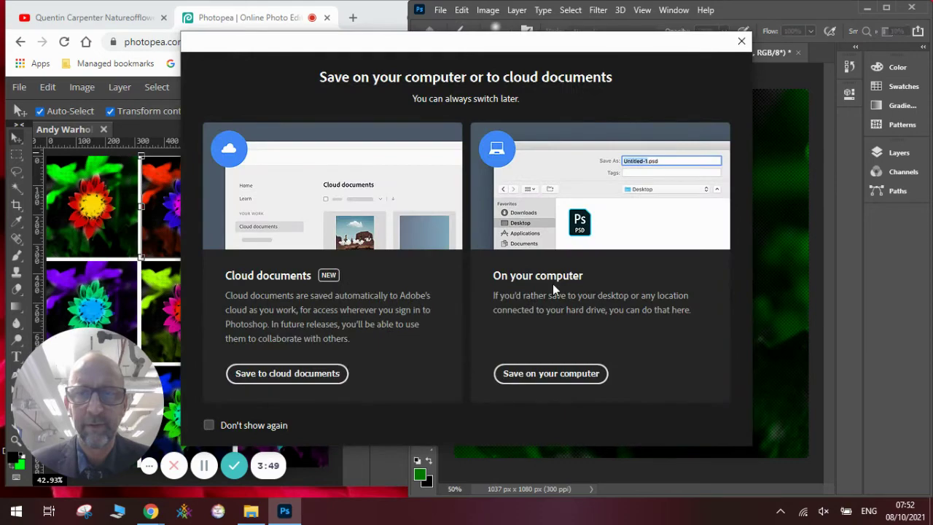
left_click(550, 374)
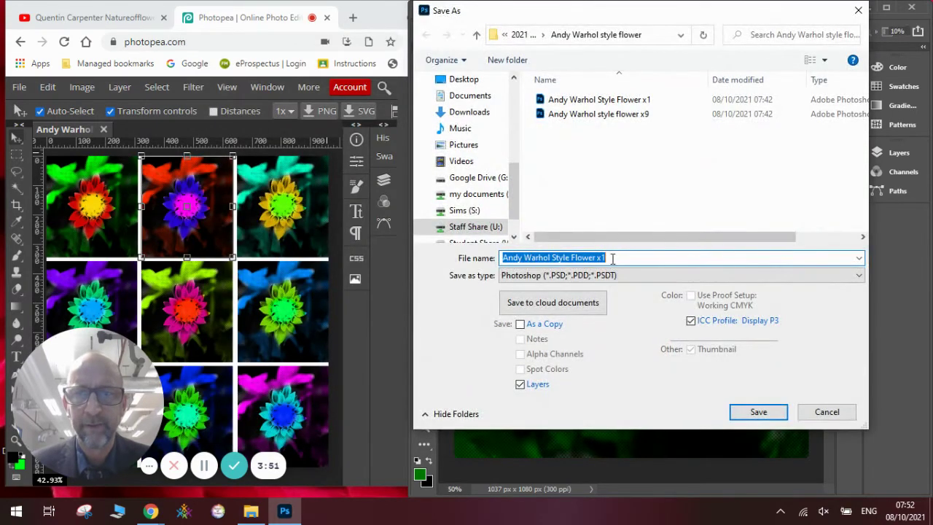
left_click(612, 259)
key("BackSpace")
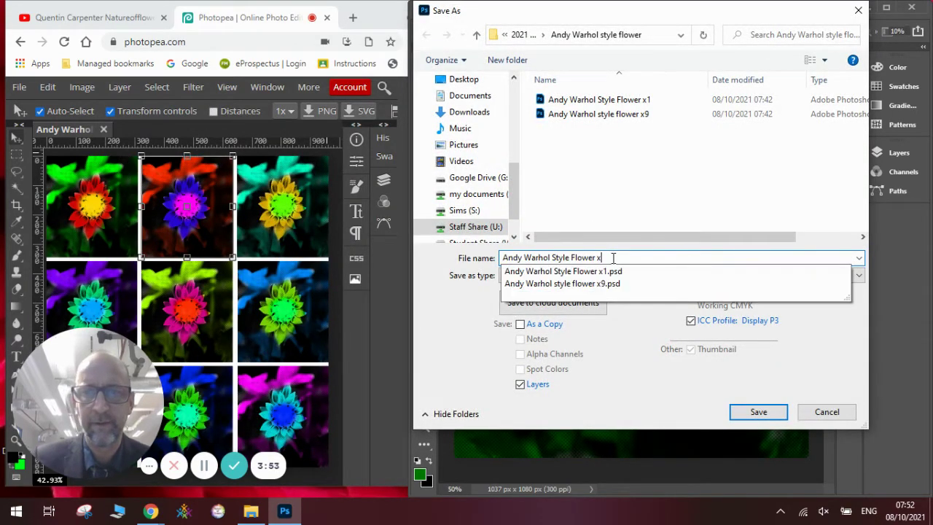
type("2")
key("Return")
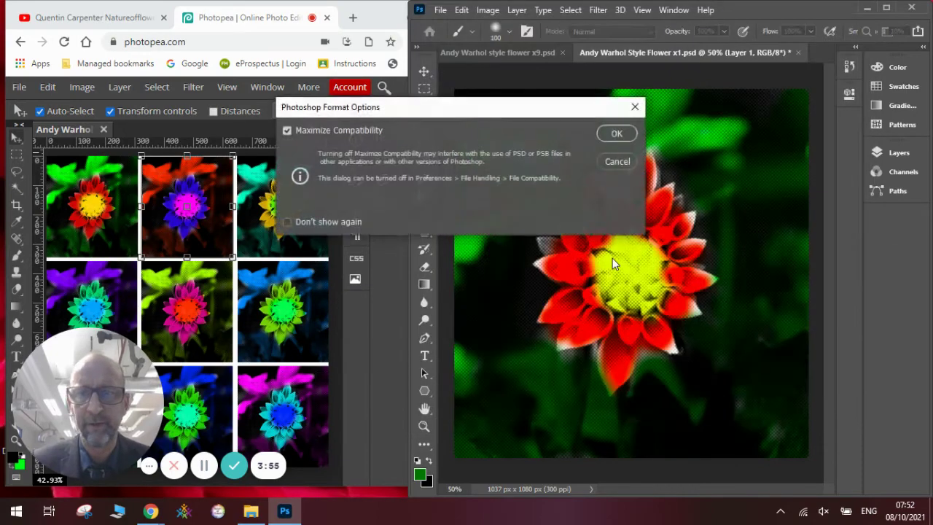
left_click(616, 134)
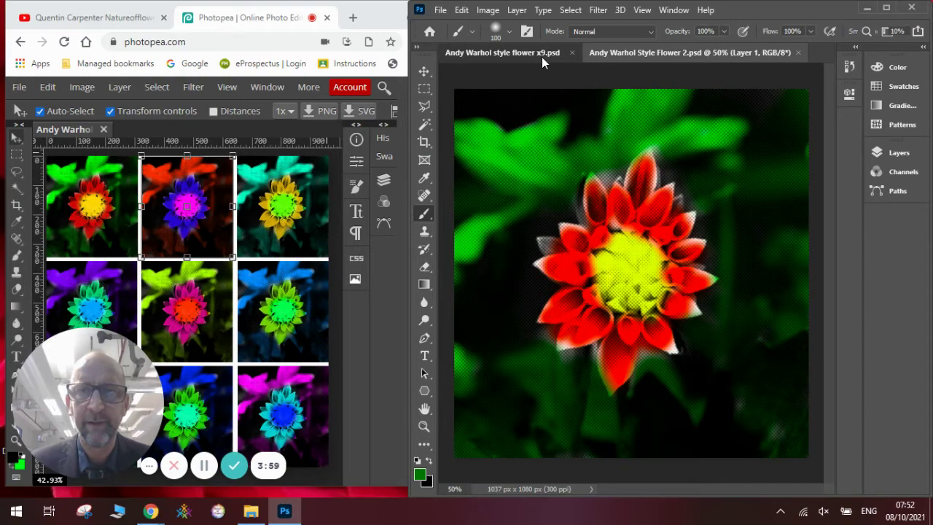
left_click(541, 58)
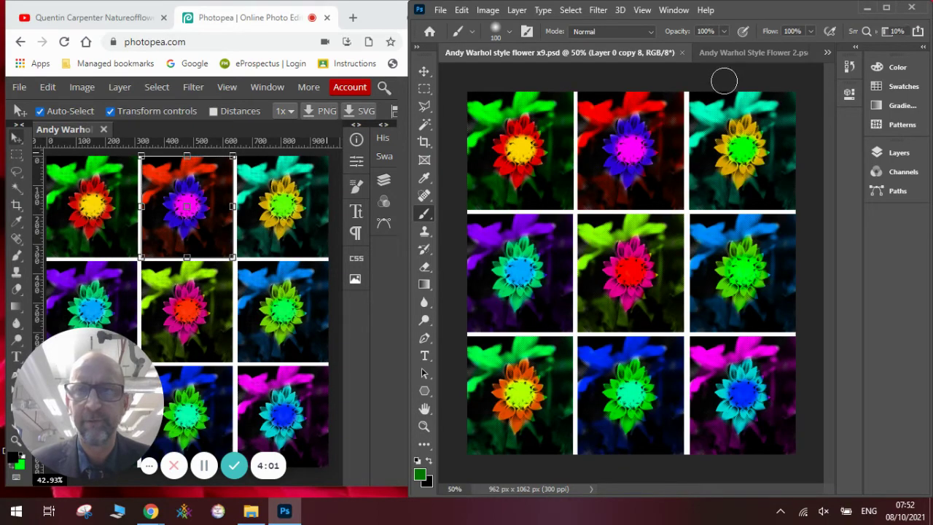
Flatten the Flower 2 document and unlock its Background into an editable Layer 0
left_click(736, 56)
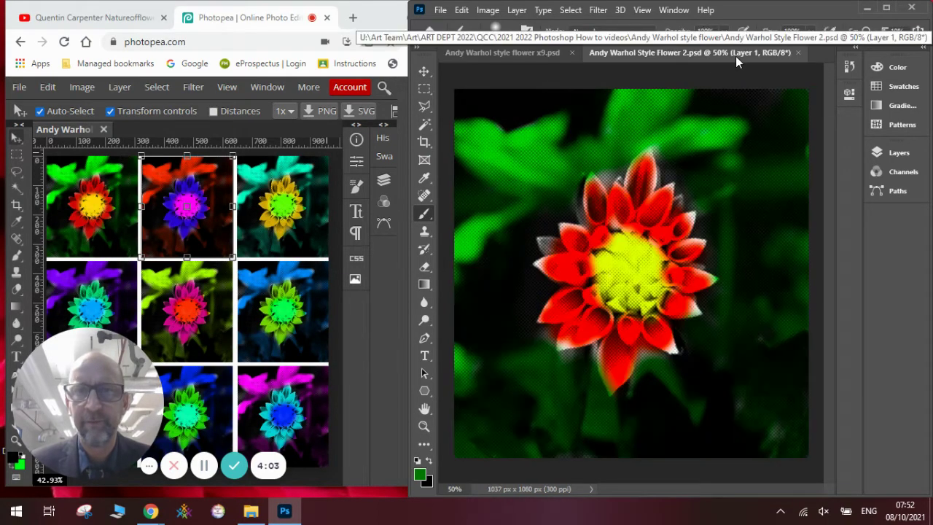
left_click(890, 151)
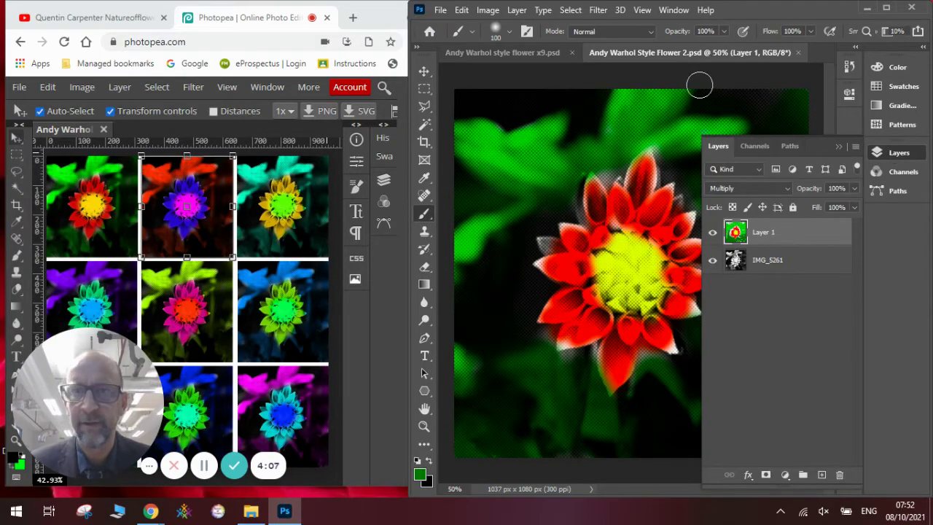
left_click(515, 10)
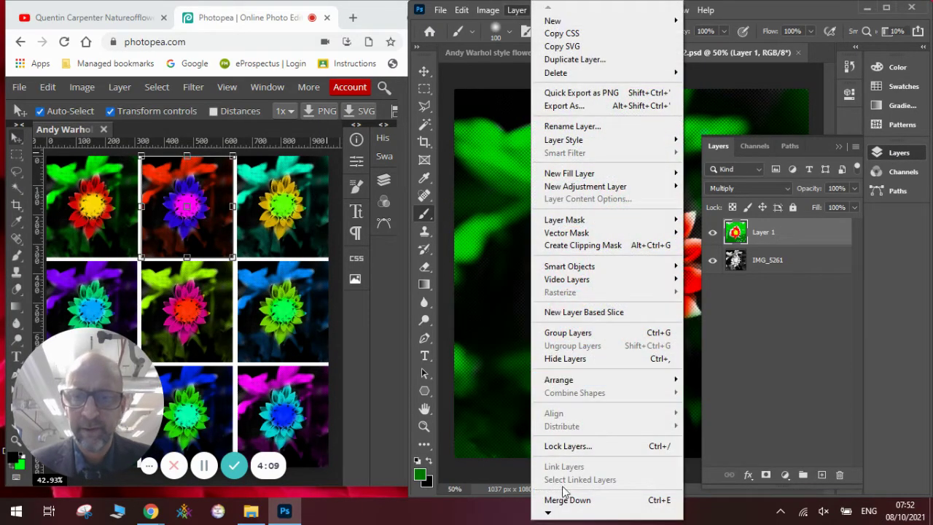
scroll(546, 515, "down", 3)
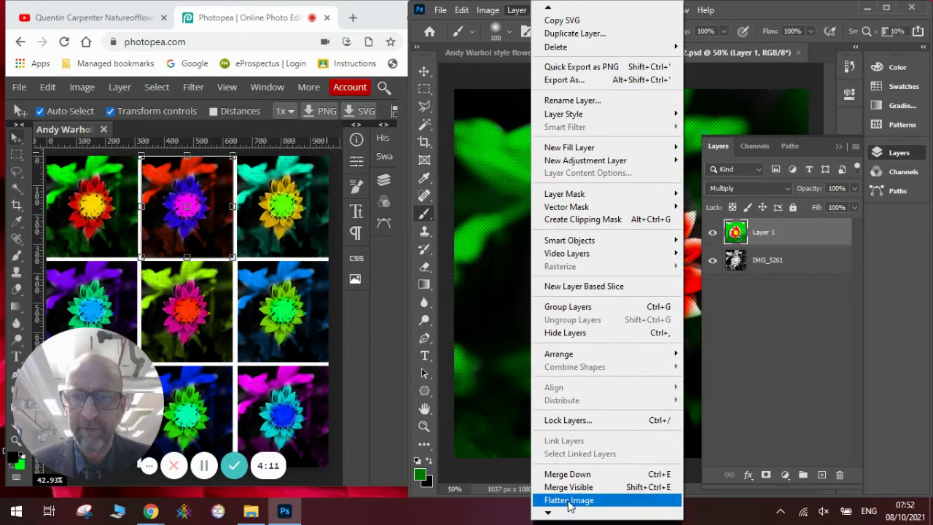
left_click(569, 502)
left_click(836, 234)
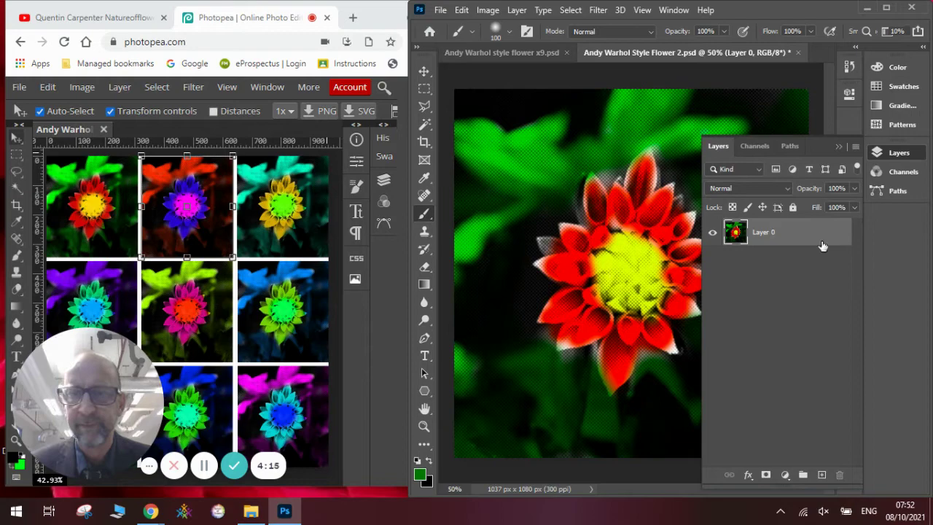
Transform Layer 0, entering a linked 30% scale in the options bar
left_click(462, 11)
mouse_move(528, 321)
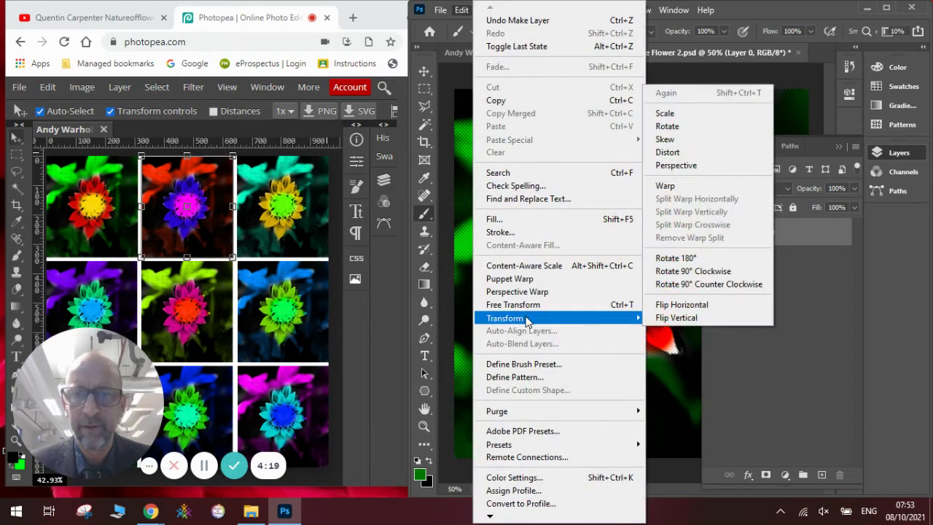
left_click(699, 127)
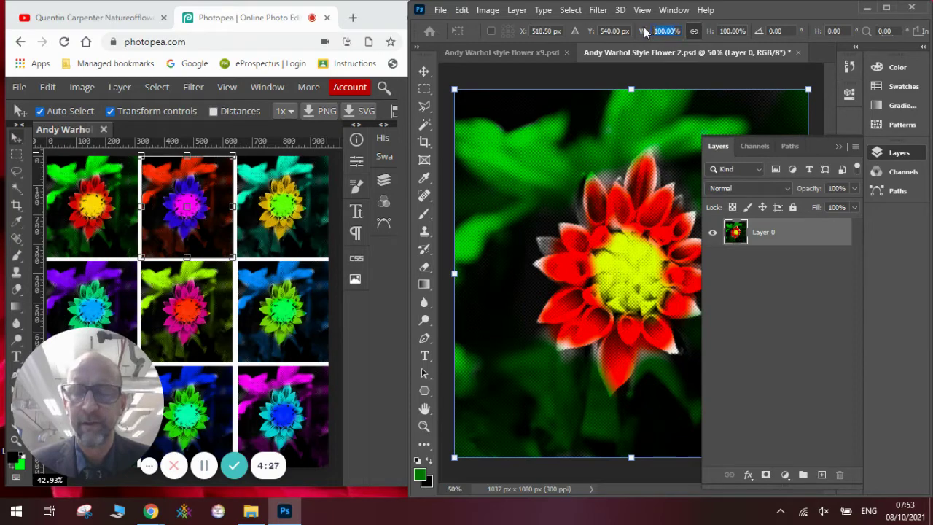
type("30")
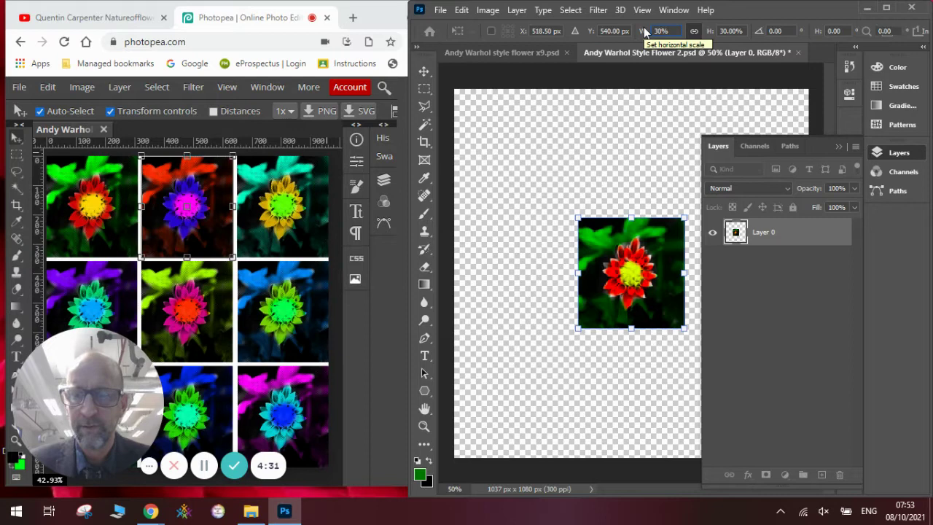
key("BackSpace")
type("00")
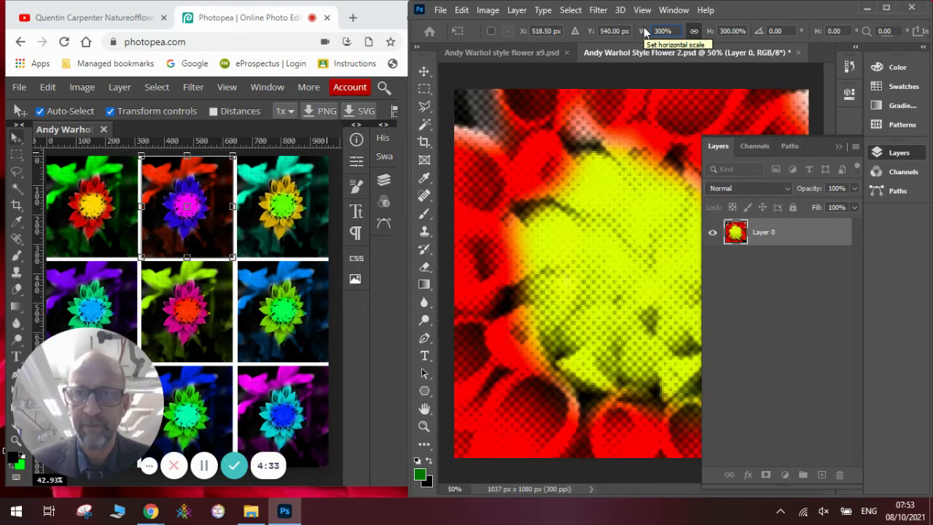
key("BackSpace")
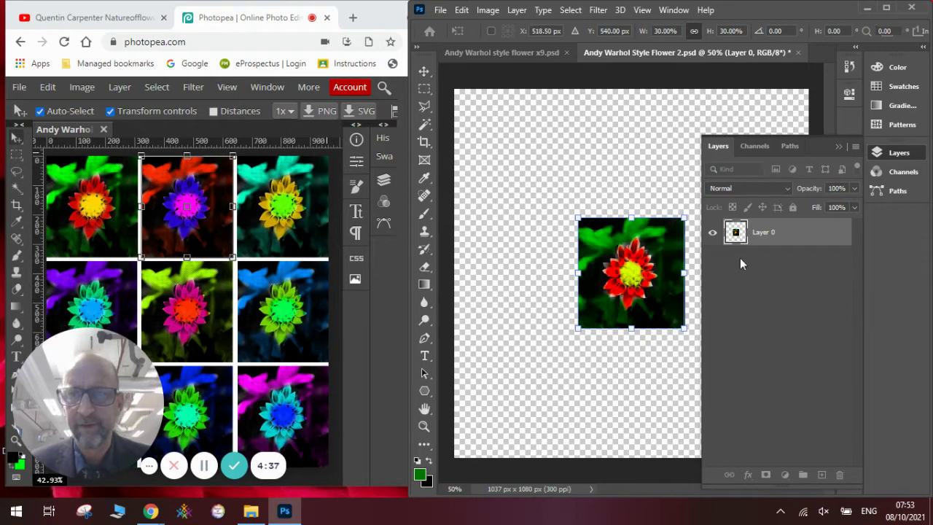
Move the 30% tile to the top-left corner and place a duplicate, Layer 0 copy, beside it
left_click(423, 72)
left_click_drag(619, 250, 503, 130)
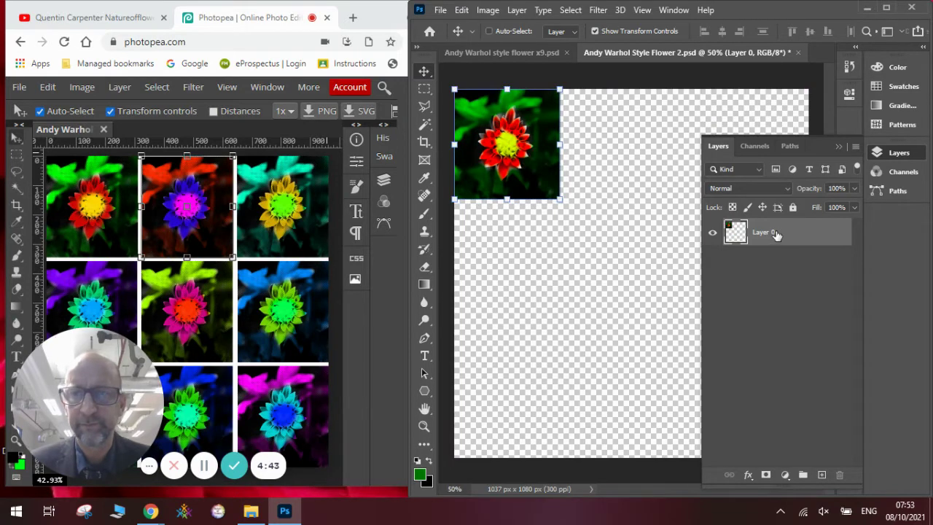
right_click(776, 232)
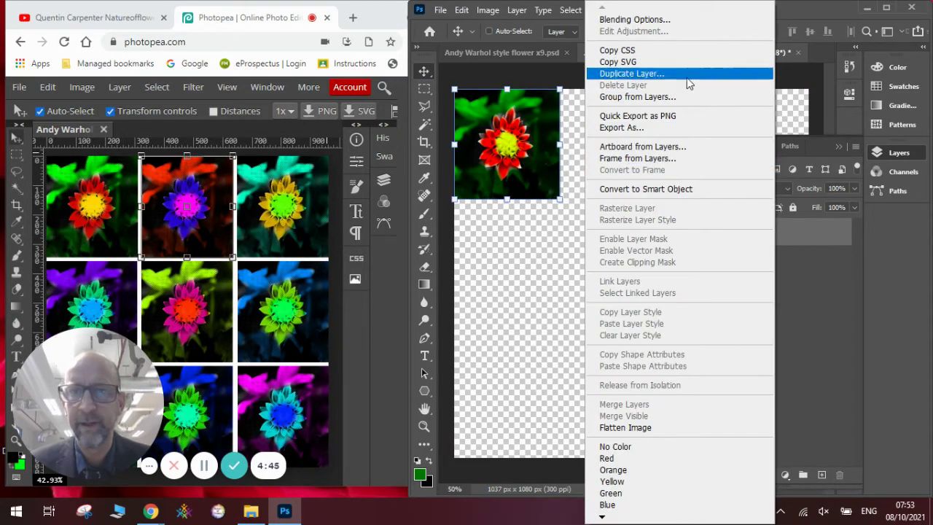
left_click(793, 241)
right_click(771, 235)
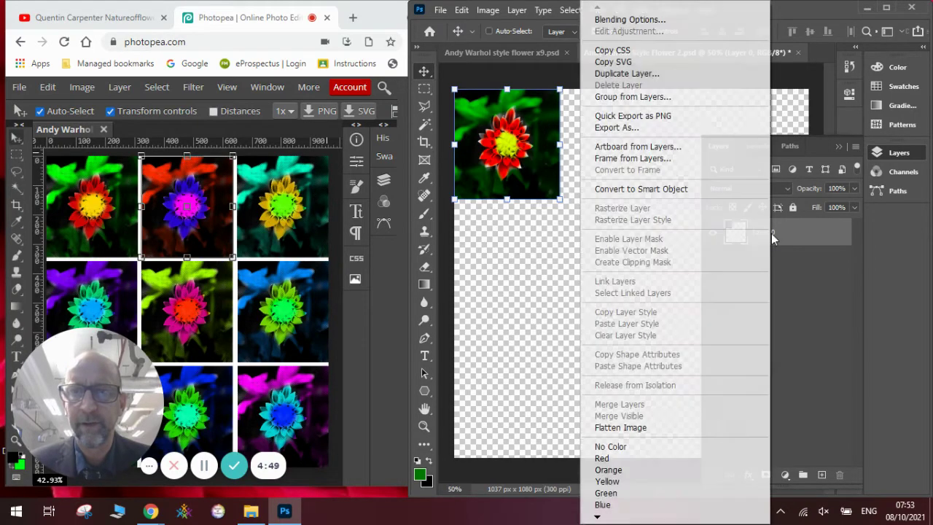
left_click(663, 77)
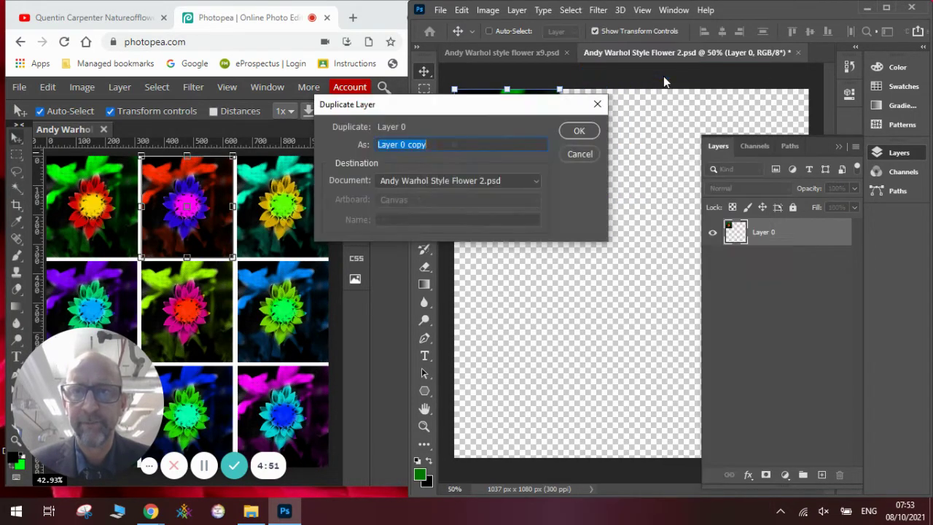
left_click(570, 131)
left_click_drag(534, 165, 650, 157)
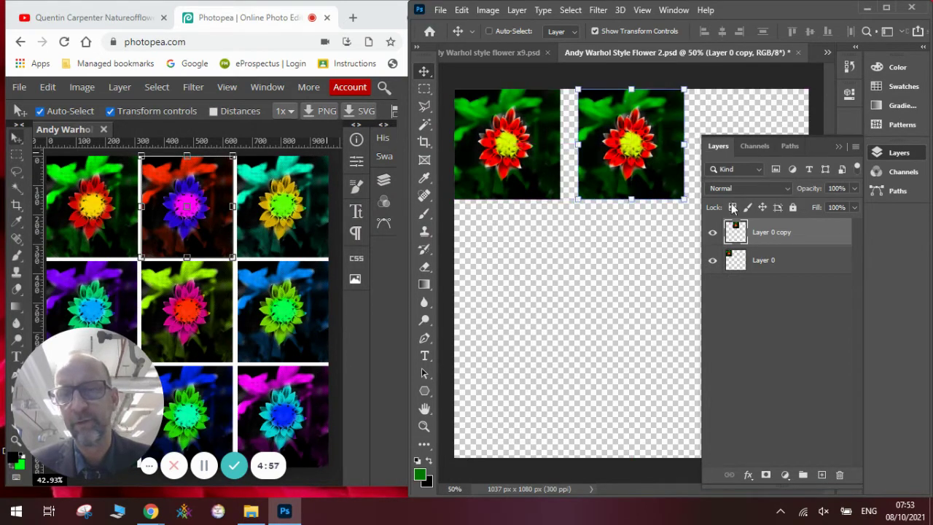
Duplicate again as Layer 0 copy 2 and position it as the top row's third tile
right_click(770, 233)
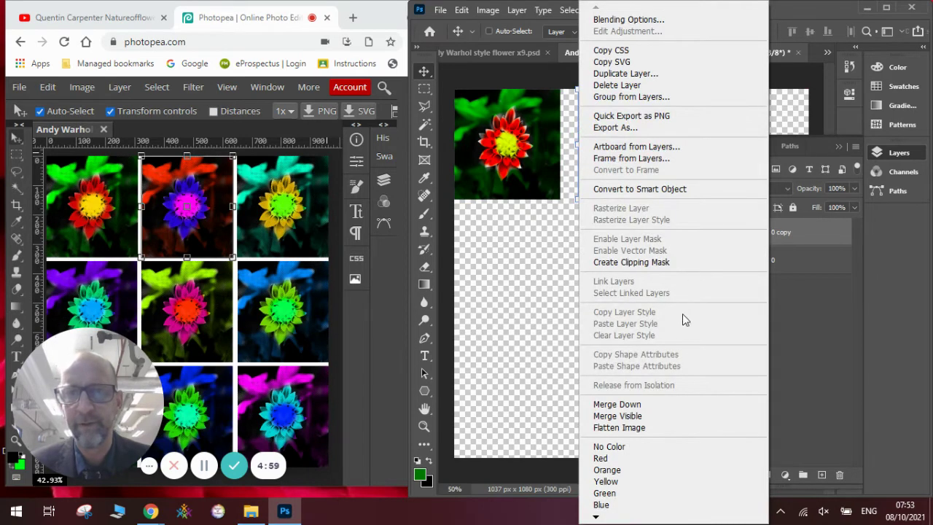
left_click(686, 73)
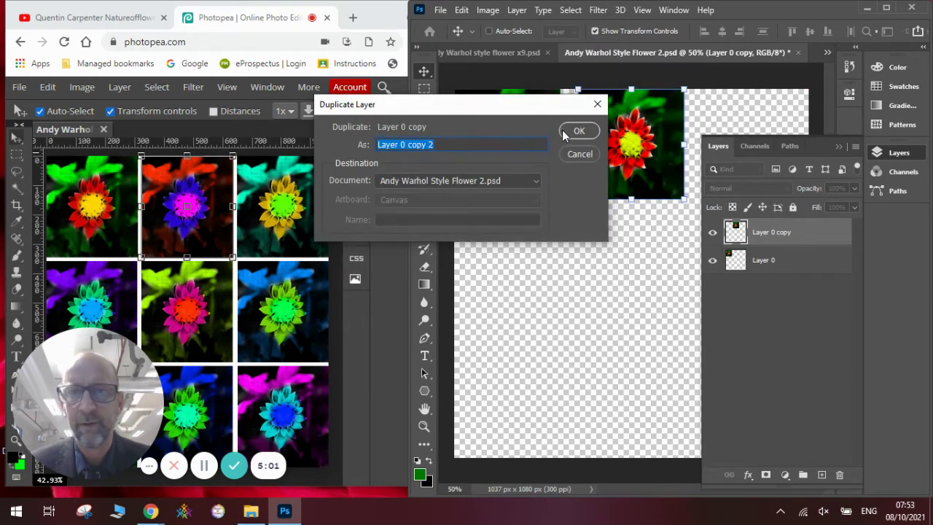
left_click(566, 132)
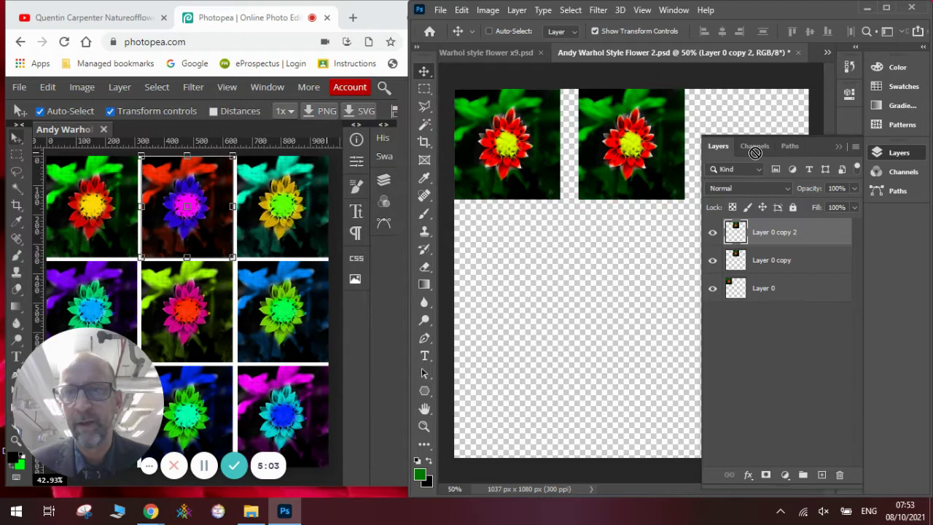
left_click_drag(754, 151, 778, 149)
left_click(840, 145)
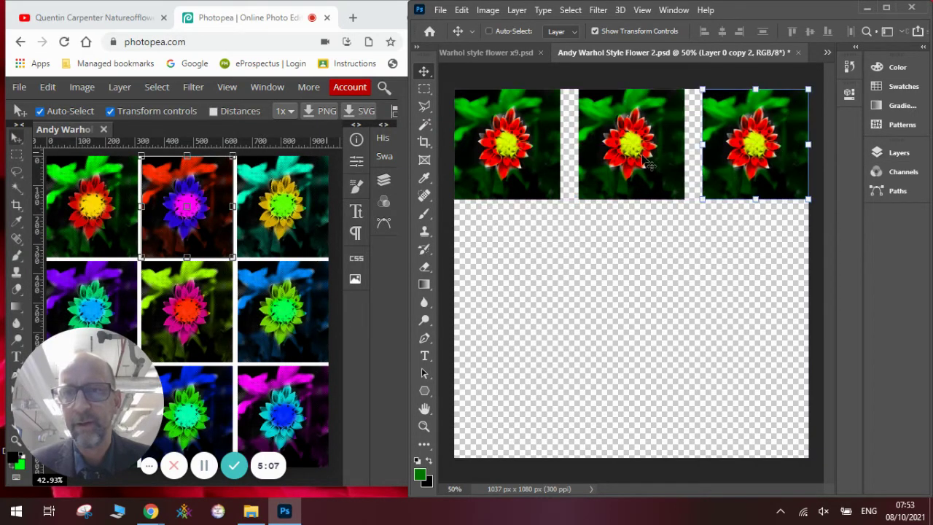
mouse_move(638, 162)
left_mouse_down()
mouse_move(622, 162)
mouse_move(634, 164)
left_mouse_up()
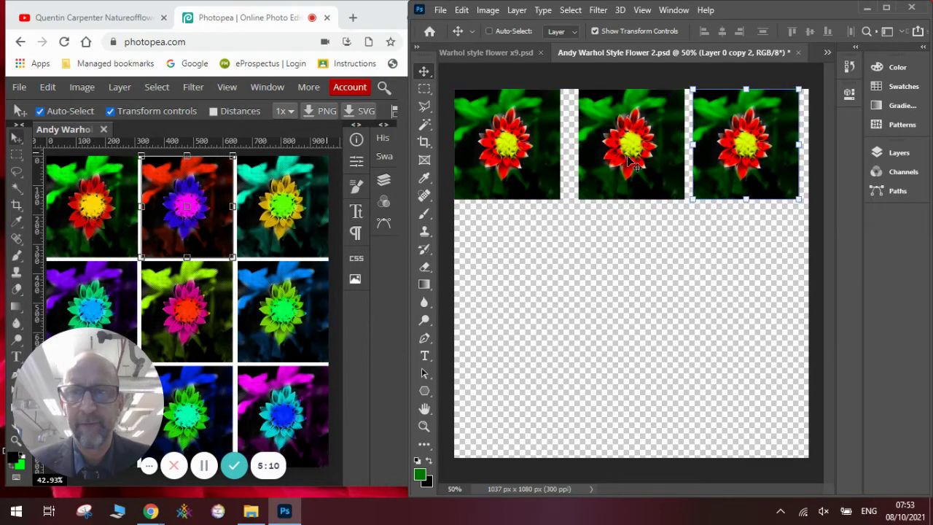
Nudge the middle and right tiles left so the gaps between all three are even
left_click(888, 153)
left_click(769, 256)
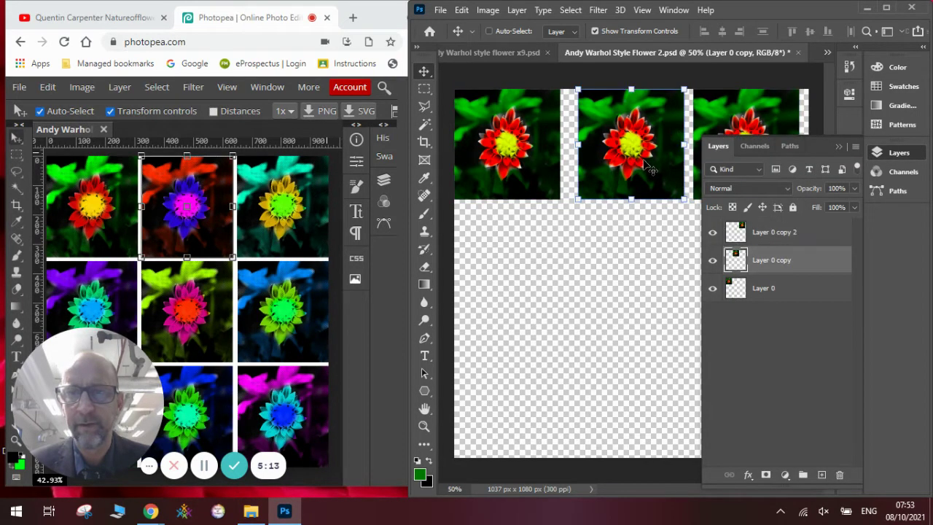
left_click_drag(644, 162, 635, 162)
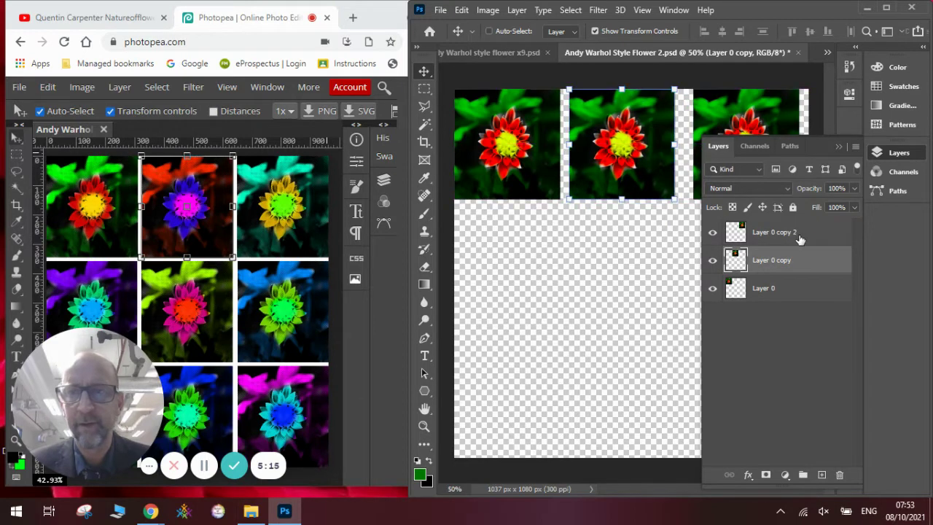
left_click(800, 233)
left_click(881, 150)
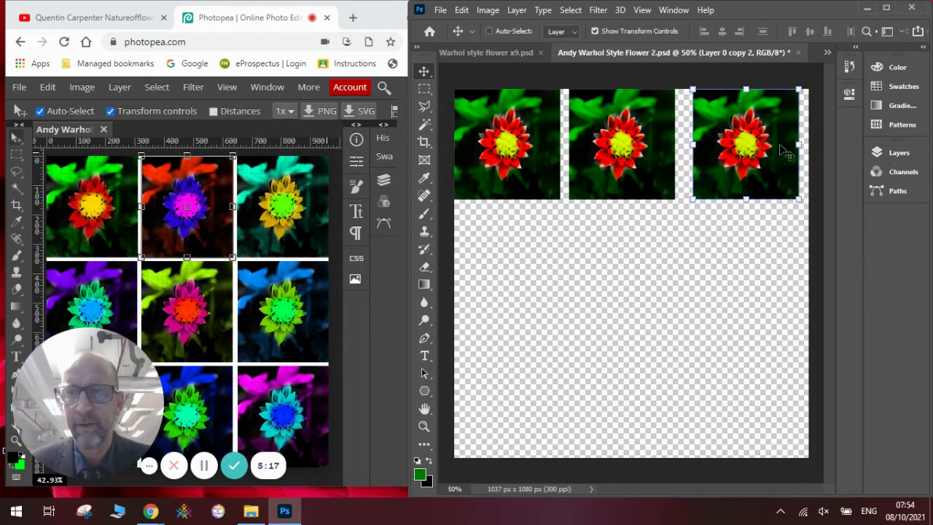
left_click_drag(743, 141, 738, 145)
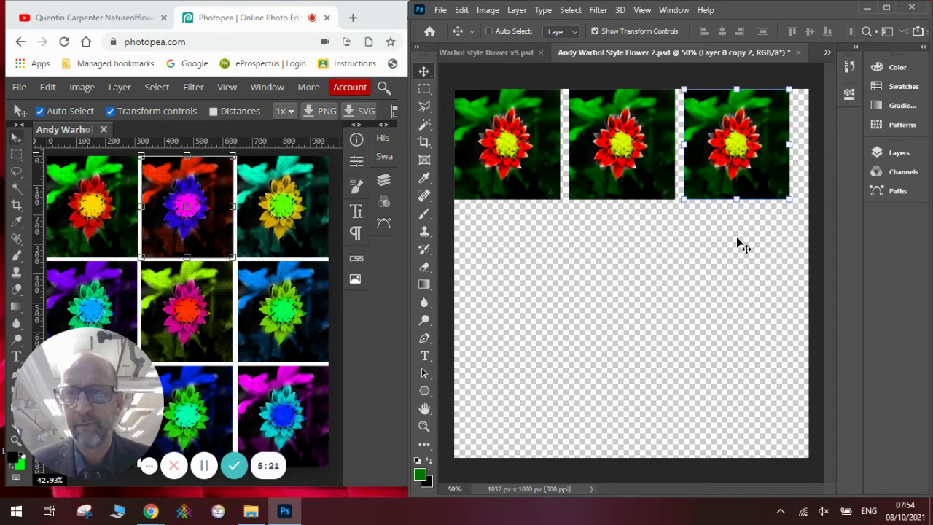
left_click(884, 159)
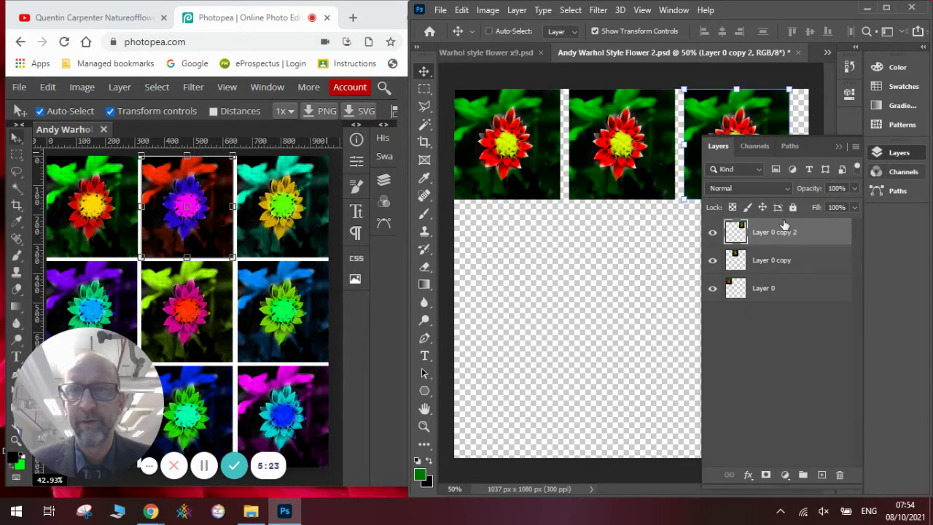
Duplicate the tile three times (Layer 0 copy 3–5) and fill the second row's three slots
left_click(517, 11)
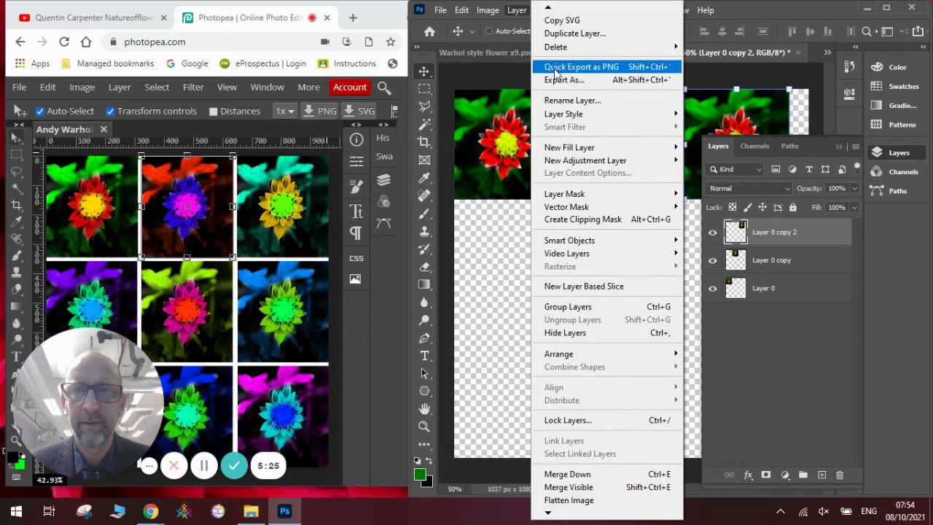
left_click(575, 34)
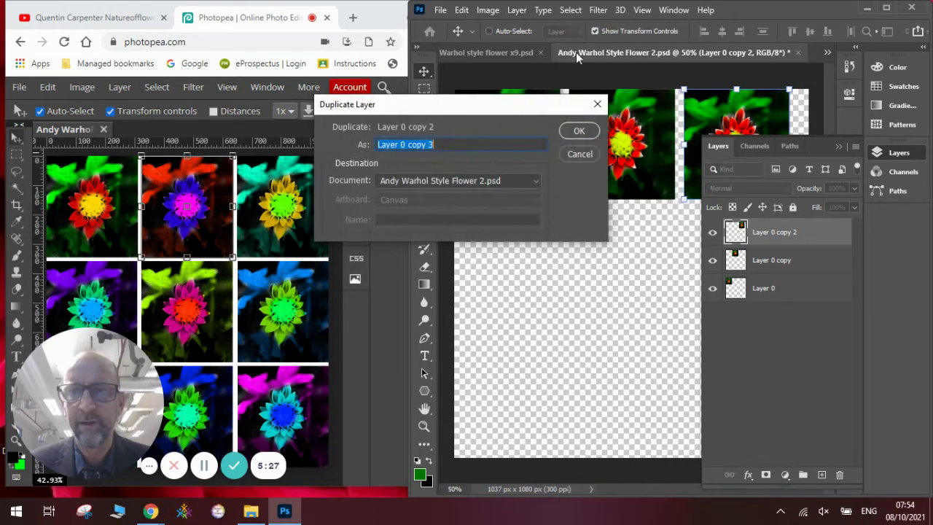
left_click(584, 135)
left_click(838, 147)
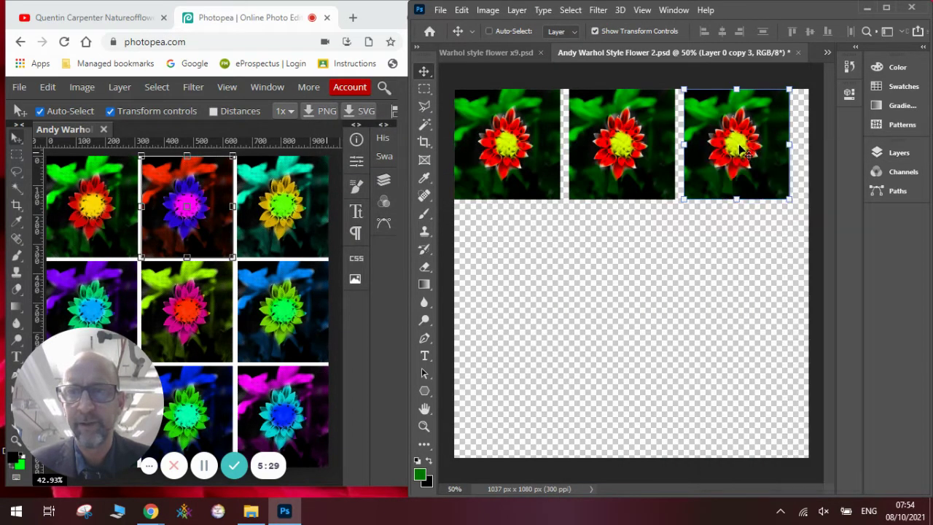
left_click_drag(733, 141, 507, 269)
left_click(518, 9)
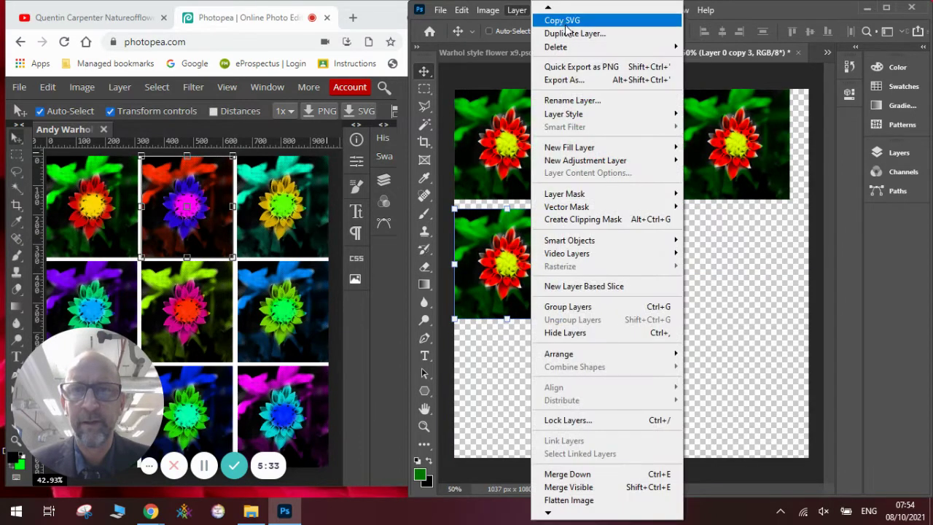
left_click(568, 33)
left_click(577, 133)
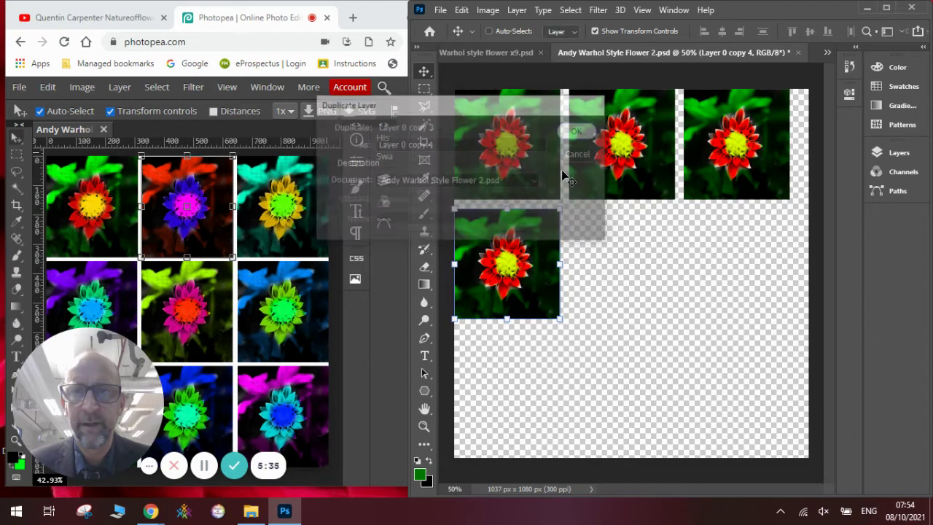
left_click_drag(535, 269, 640, 264)
left_click(517, 10)
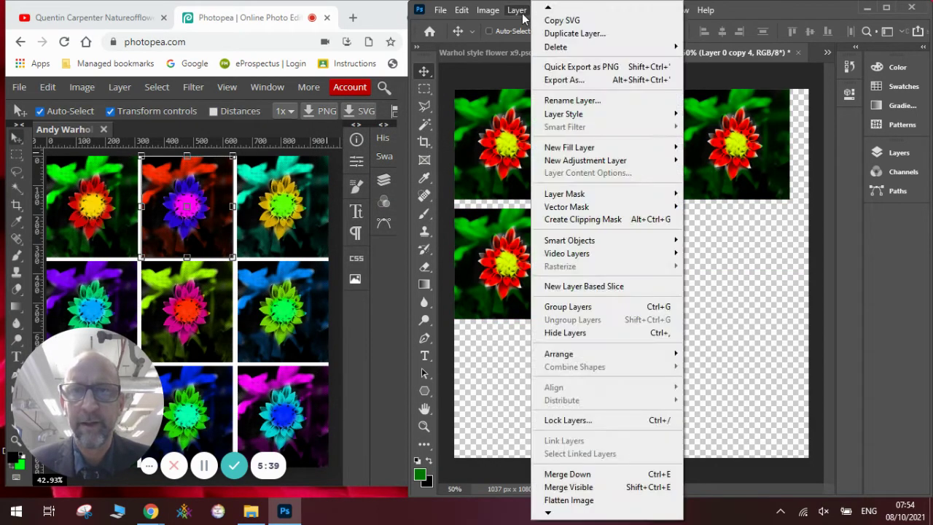
left_click(565, 32)
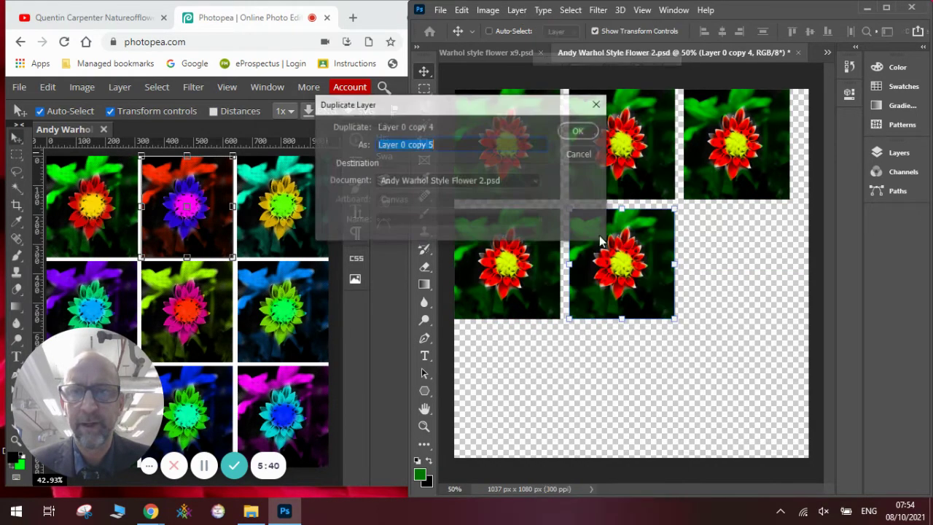
left_click(577, 132)
left_click_drag(638, 262, 754, 259)
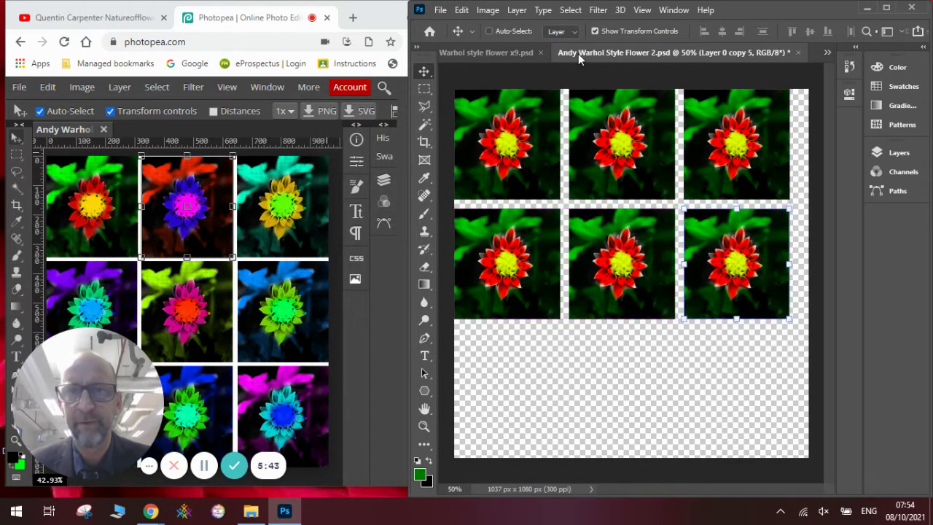
Add three more duplicates (Layer 0 copy 6–8) across the bottom row to finish the grid
left_click(517, 9)
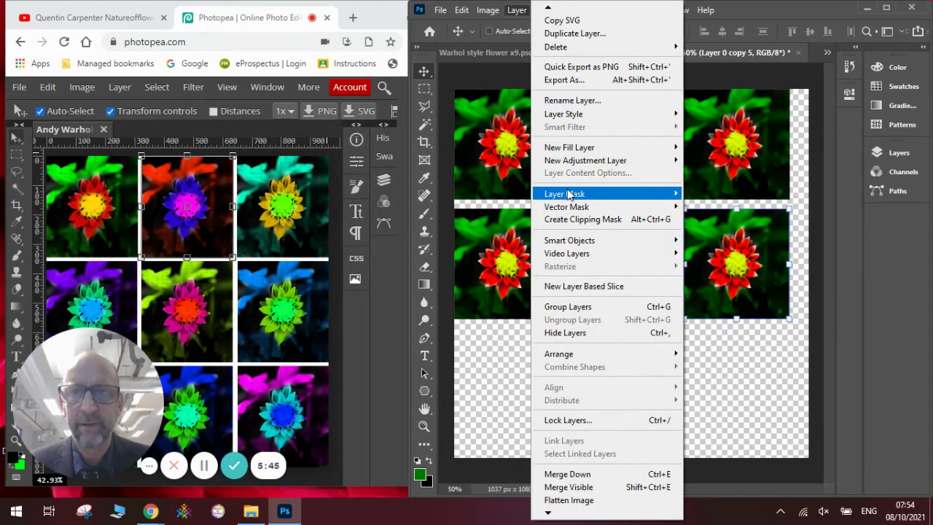
left_click(575, 33)
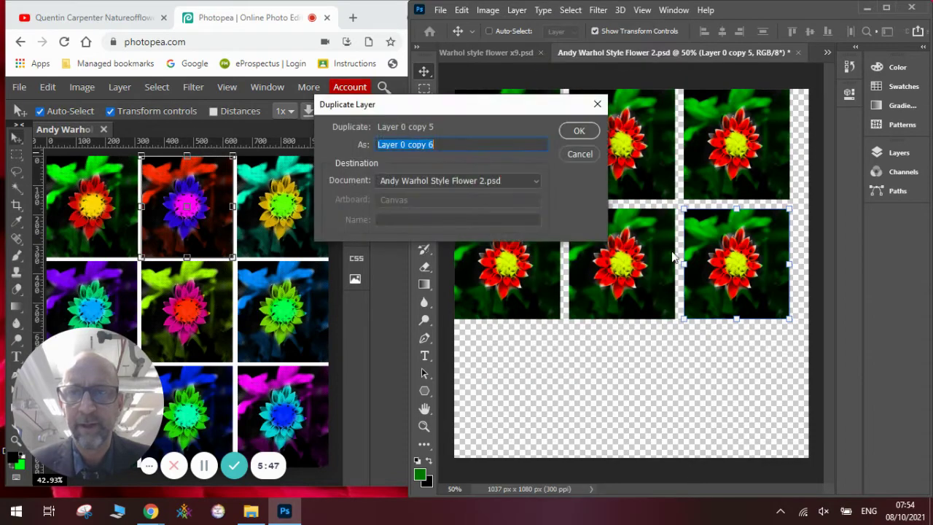
left_click(577, 133)
left_click_drag(717, 258, 483, 377)
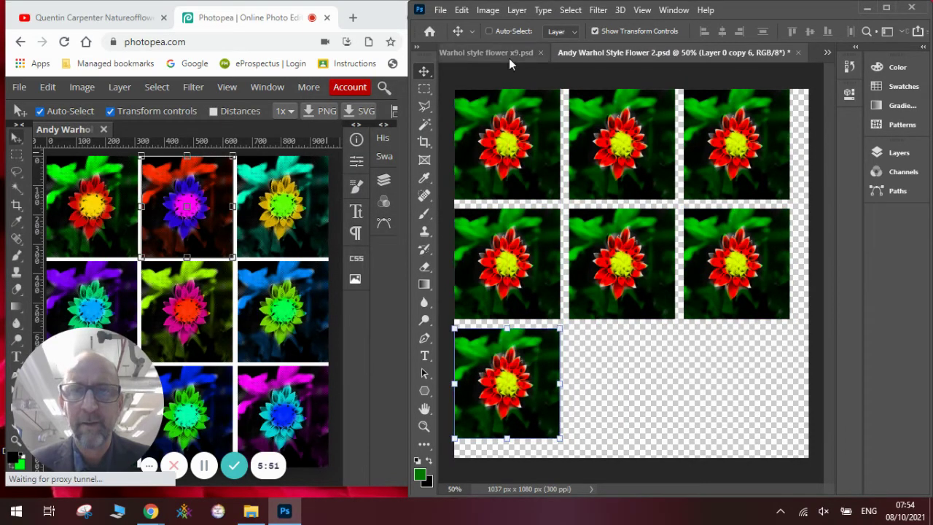
left_click(517, 11)
left_click(555, 34)
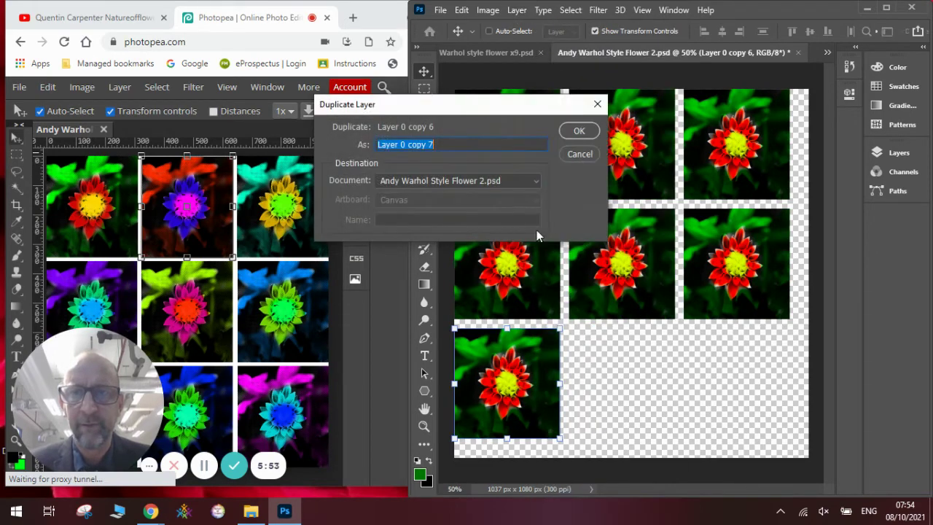
left_click(568, 137)
left_click_drag(516, 393, 631, 393)
left_click(519, 10)
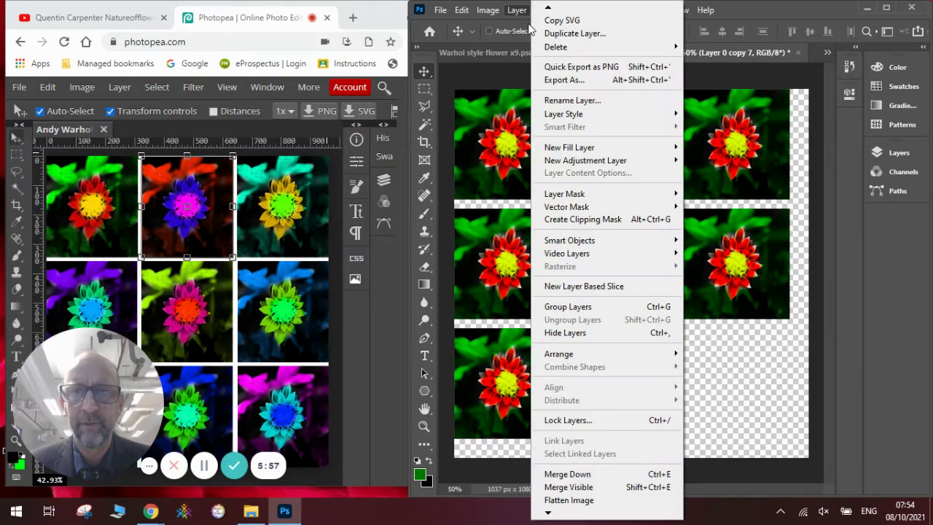
left_click(561, 34)
left_click(576, 133)
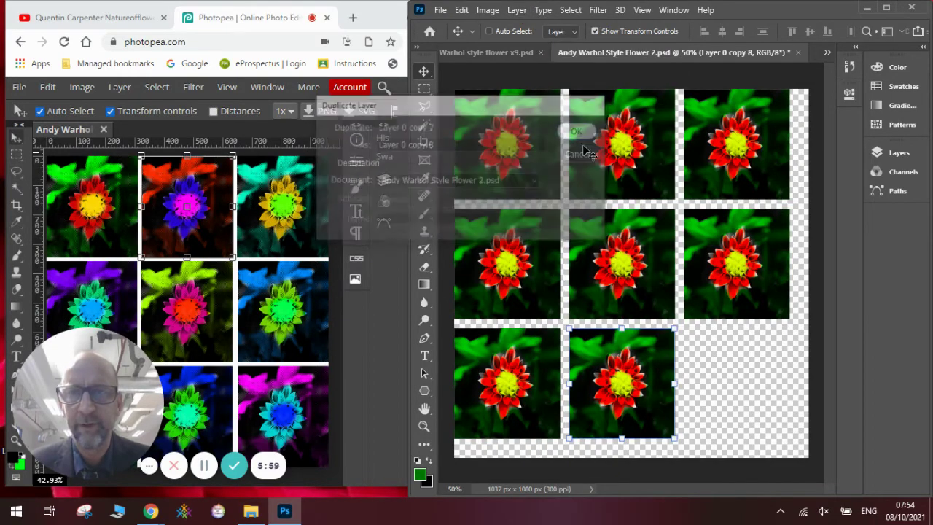
left_click_drag(611, 364, 725, 363)
left_click(797, 370)
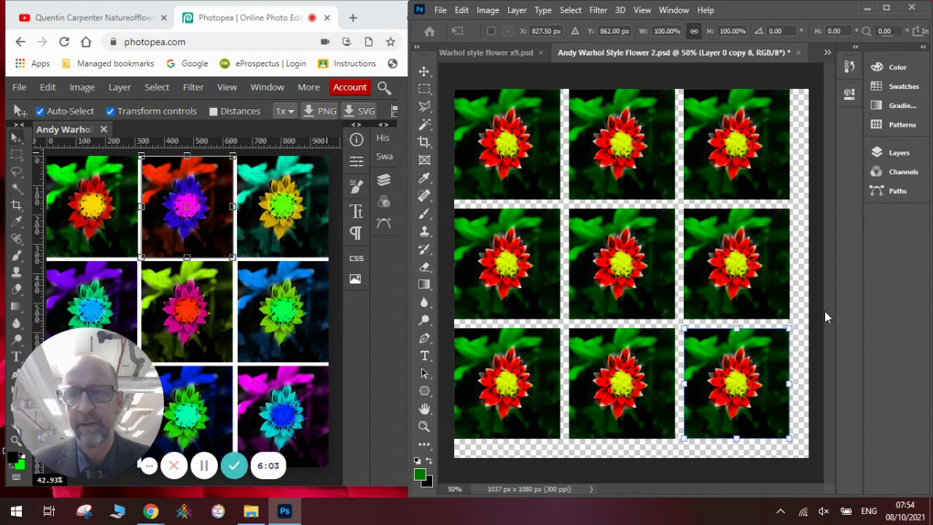
Crop the canvas to 983 × 1024 px, trimming the transparent margin around the grid
left_click(428, 149)
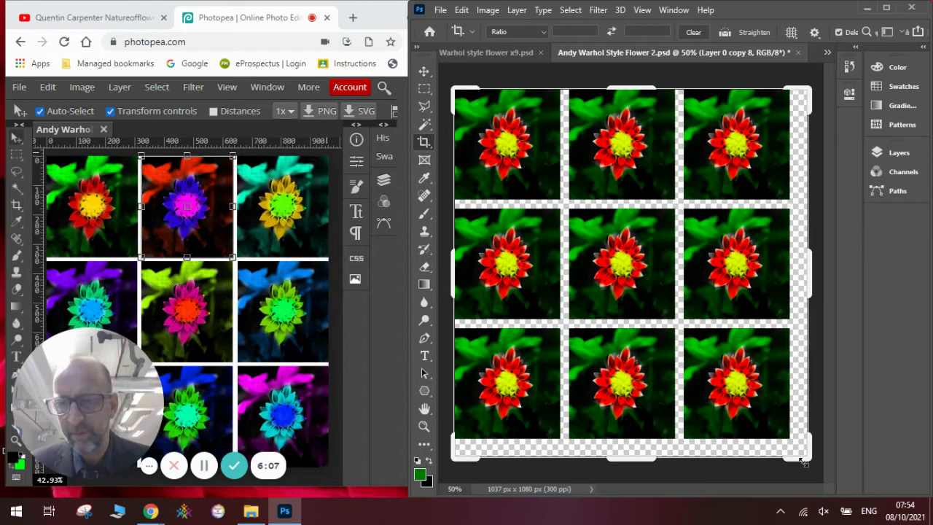
left_click_drag(806, 458, 799, 453)
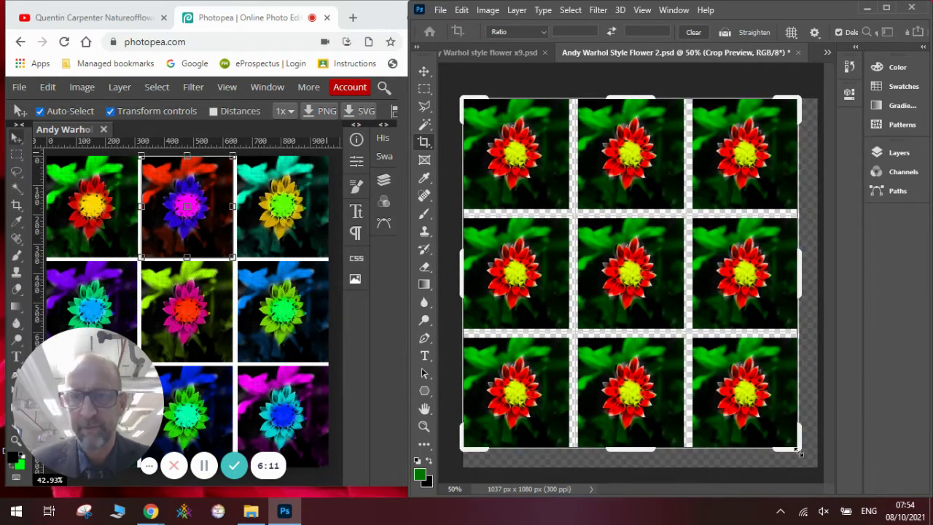
key("Return")
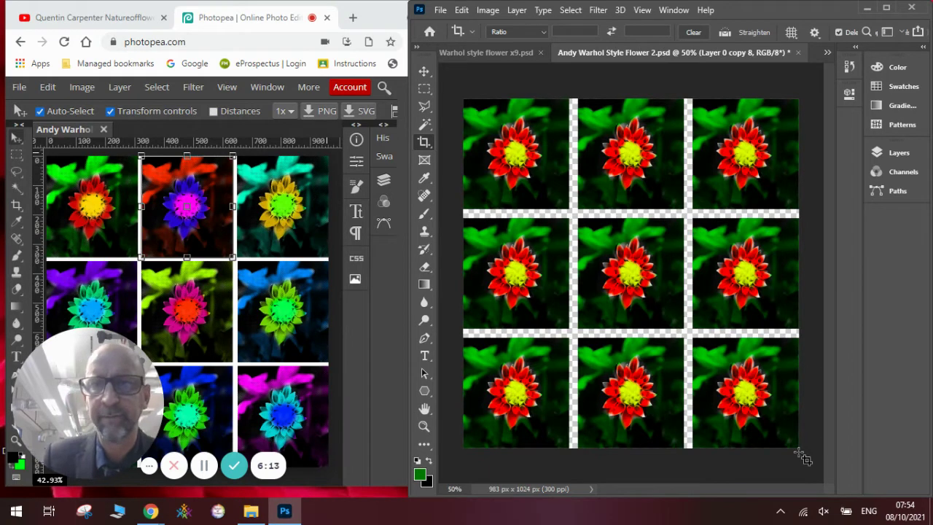
Select Layer 0 copy, the top-middle tile, in the Layers panel
left_click(895, 153)
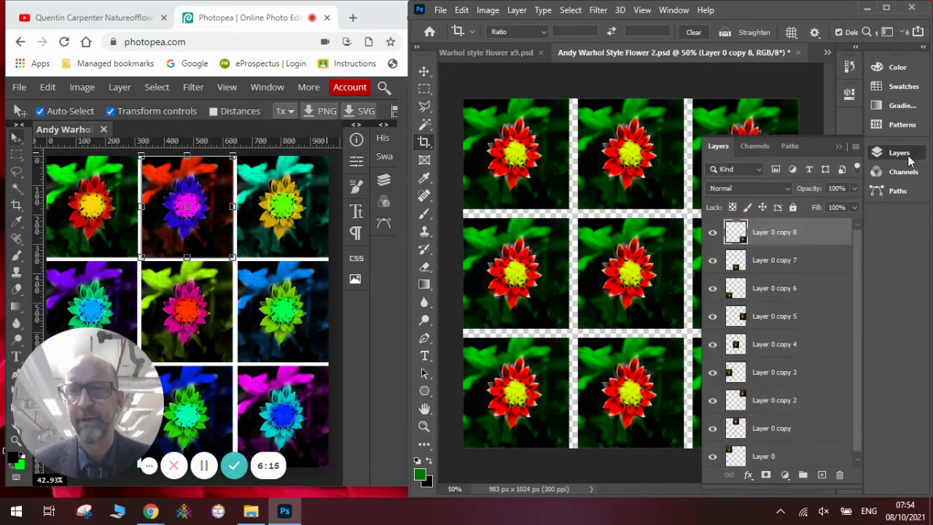
scroll(855, 262, "down", 1)
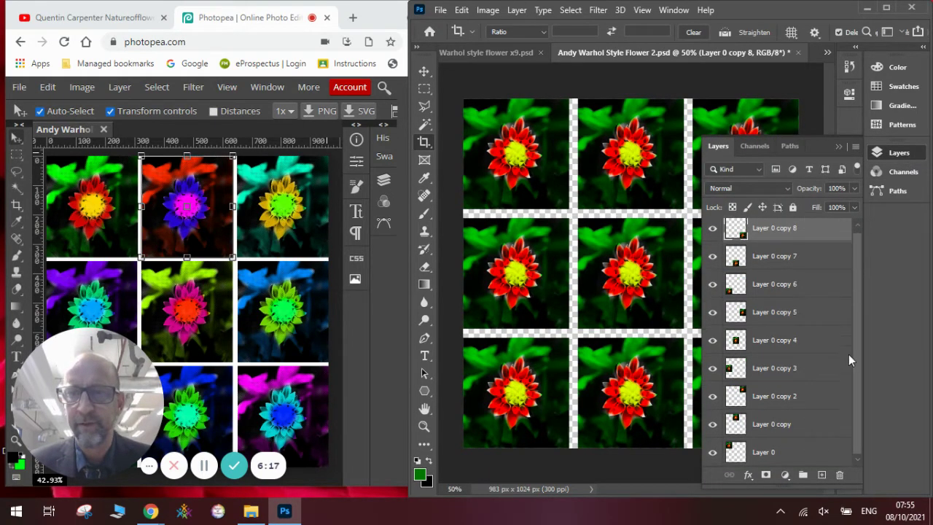
left_click(771, 425)
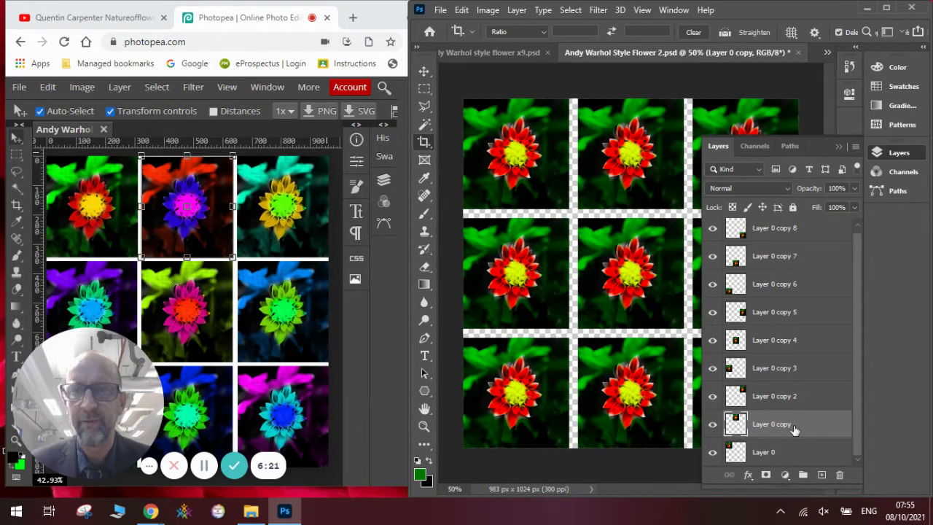
left_click(838, 147)
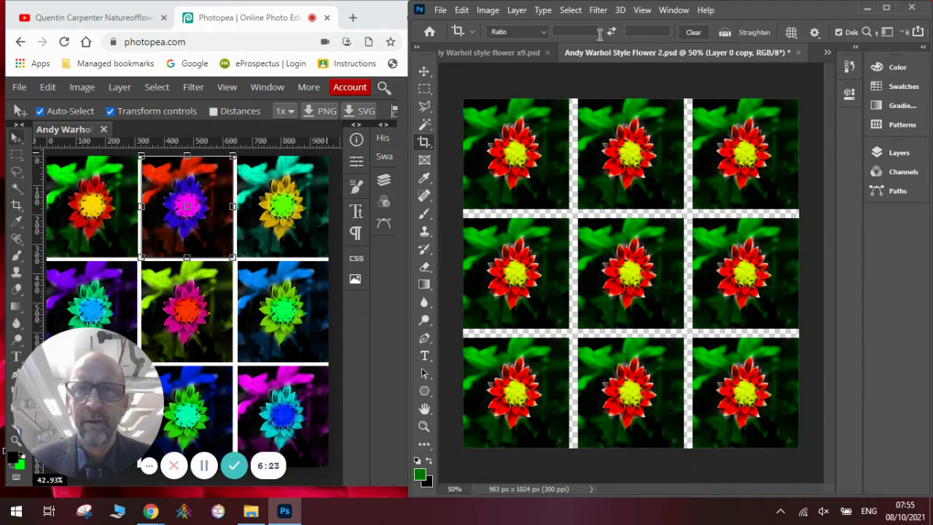
Apply Hue/Saturation with Hue -107 to turn the tile's flower purple
left_click(495, 12)
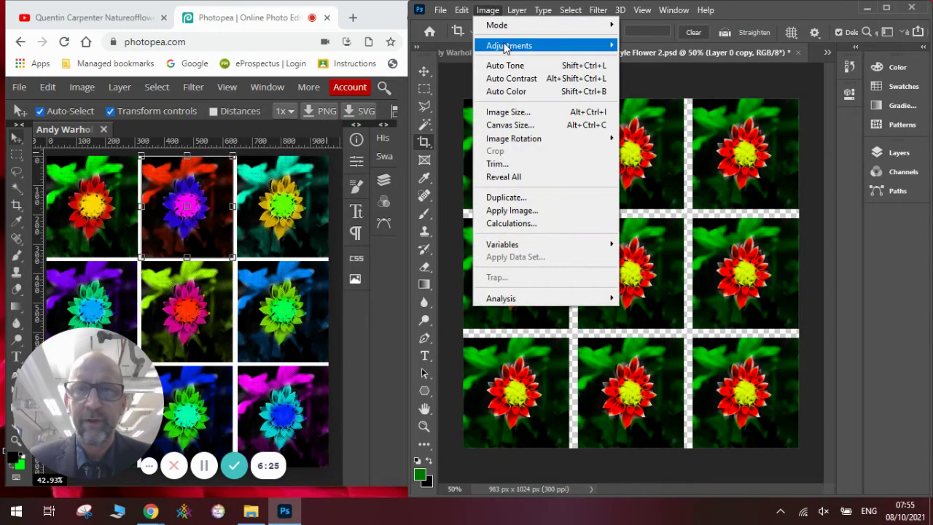
mouse_move(505, 46)
left_click(698, 118)
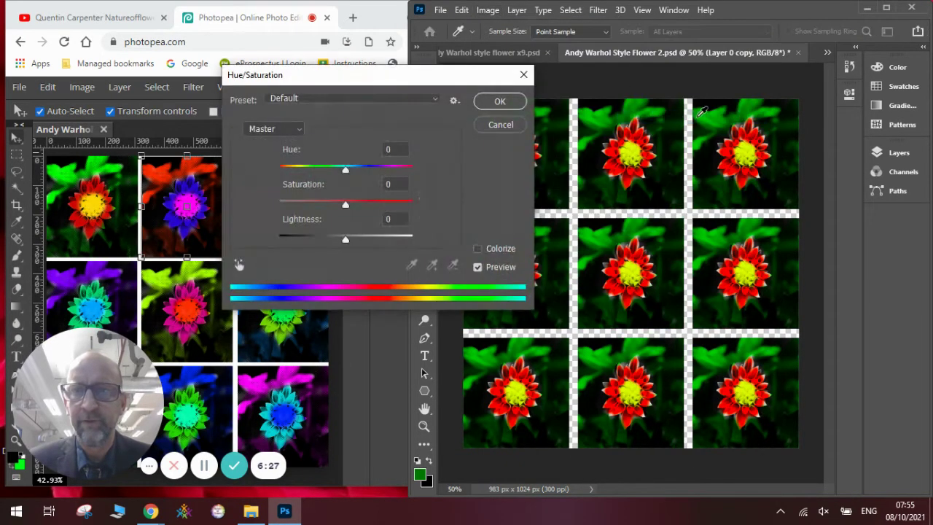
left_click_drag(470, 77, 379, 79)
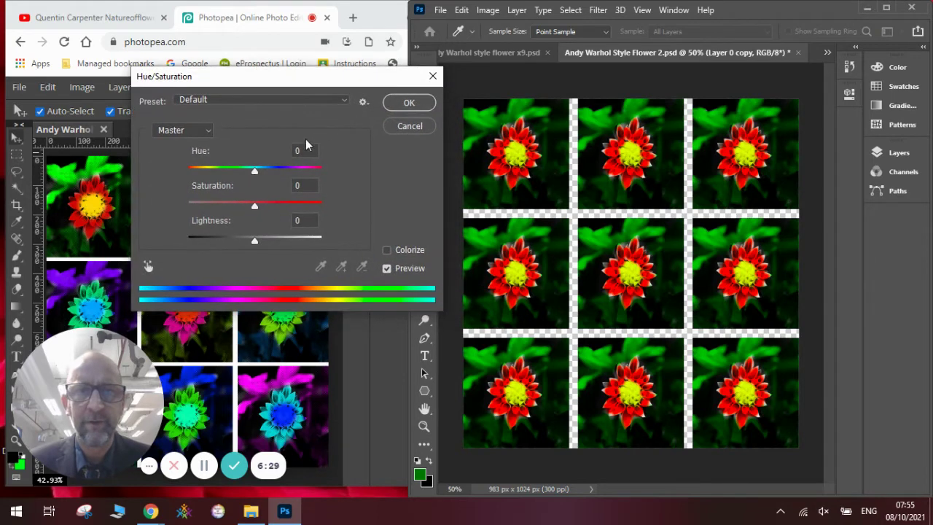
left_click_drag(255, 172, 277, 171)
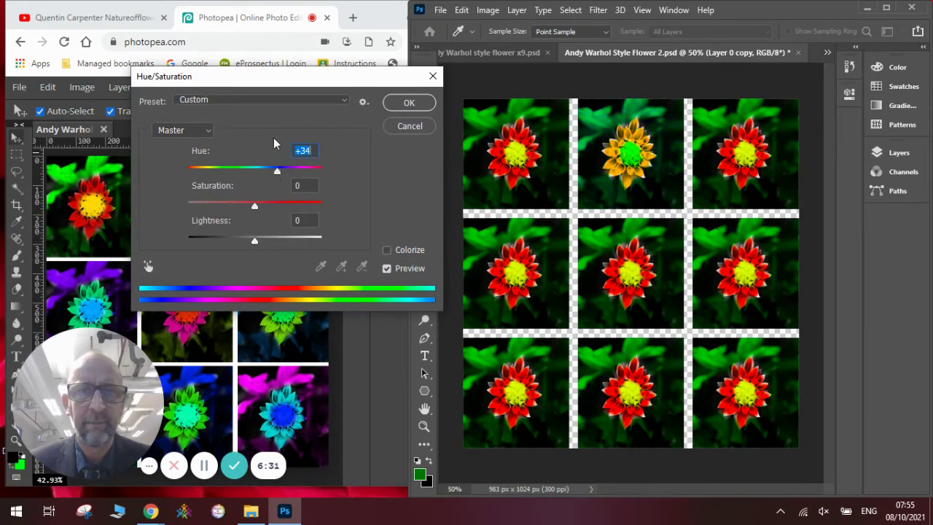
left_click_drag(277, 83, 261, 196)
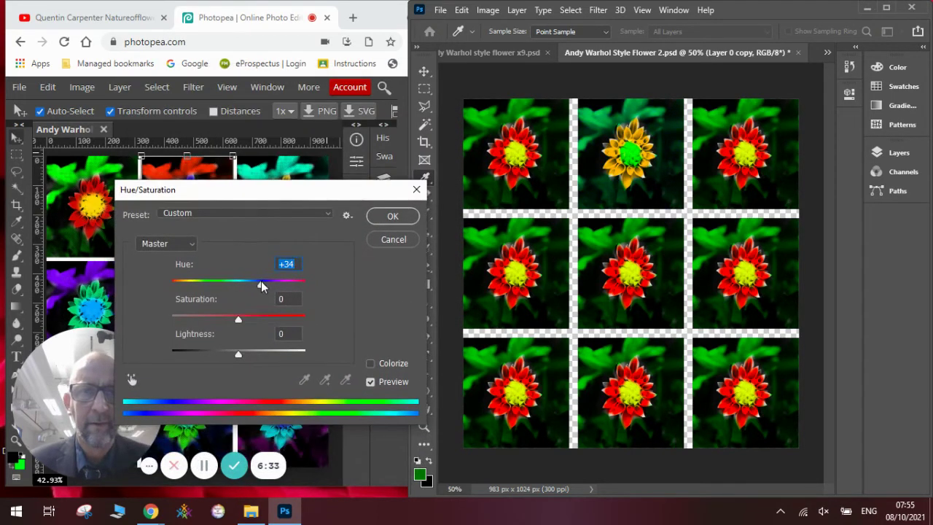
left_click_drag(262, 285, 192, 282)
left_click(193, 282)
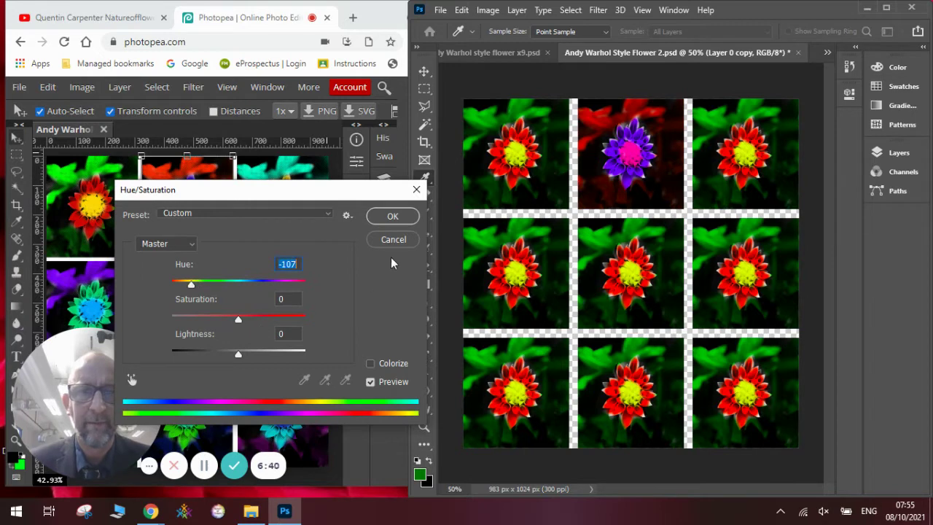
left_click(393, 216)
key("c")
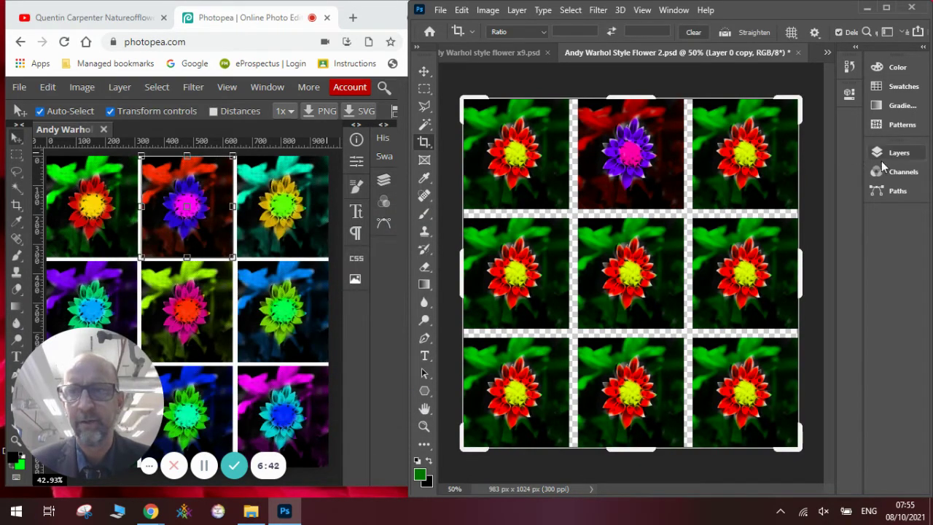
Give Layer 0 copy 2, the top-right tile, a Hue +100 shift for a yellow-green flower
left_click(899, 152)
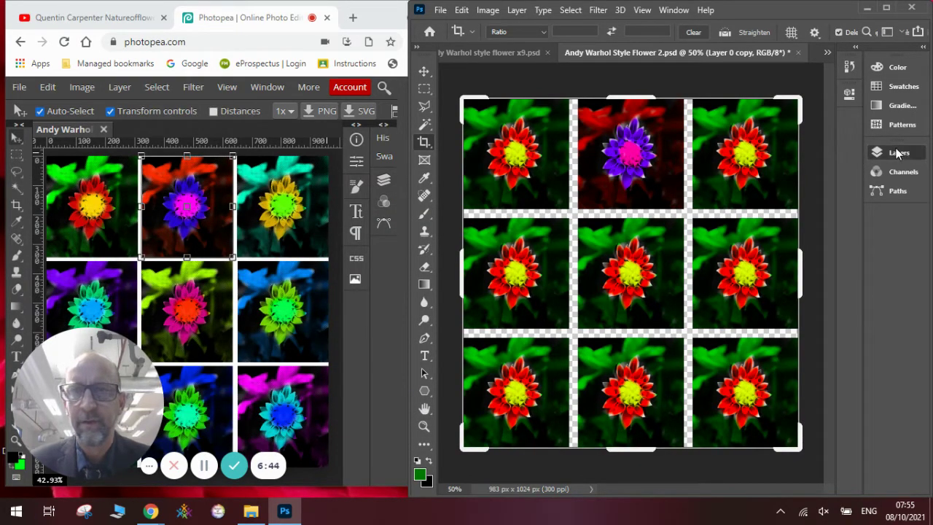
left_click(792, 401)
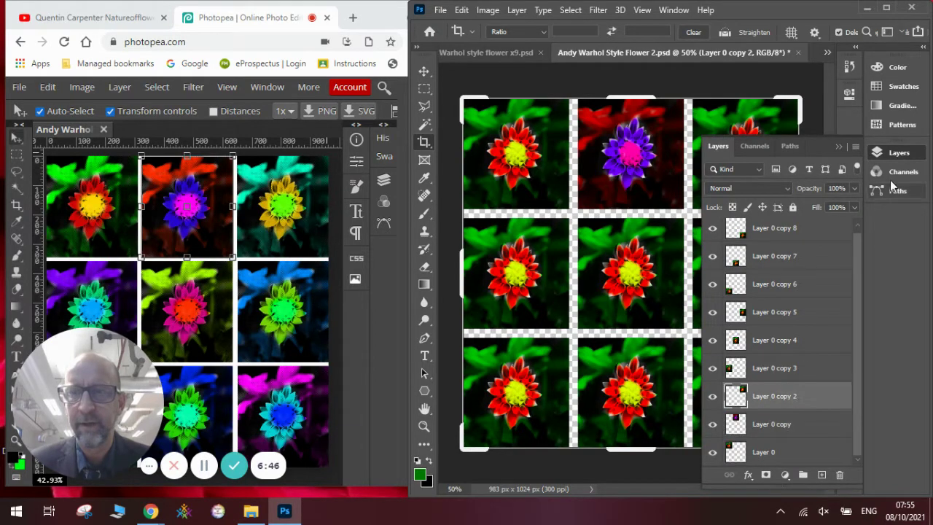
left_click(896, 156)
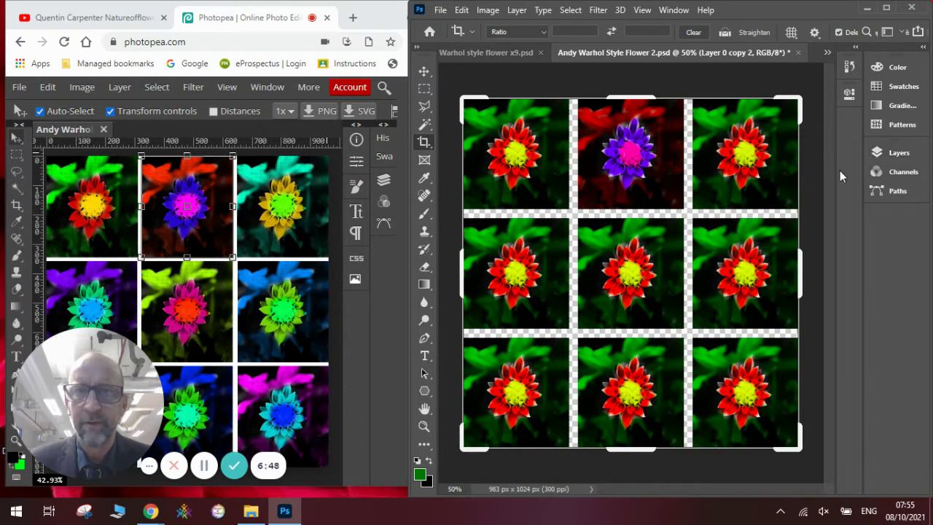
left_click(490, 11)
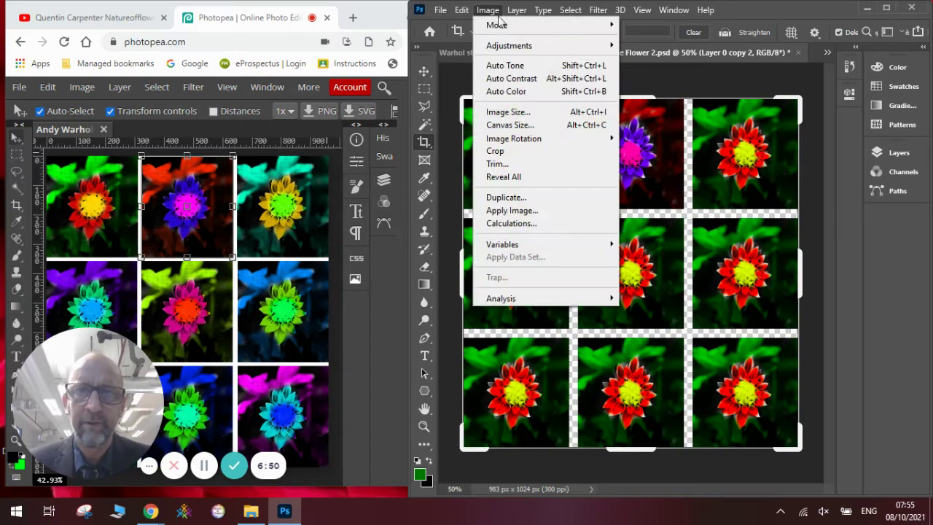
mouse_move(501, 45)
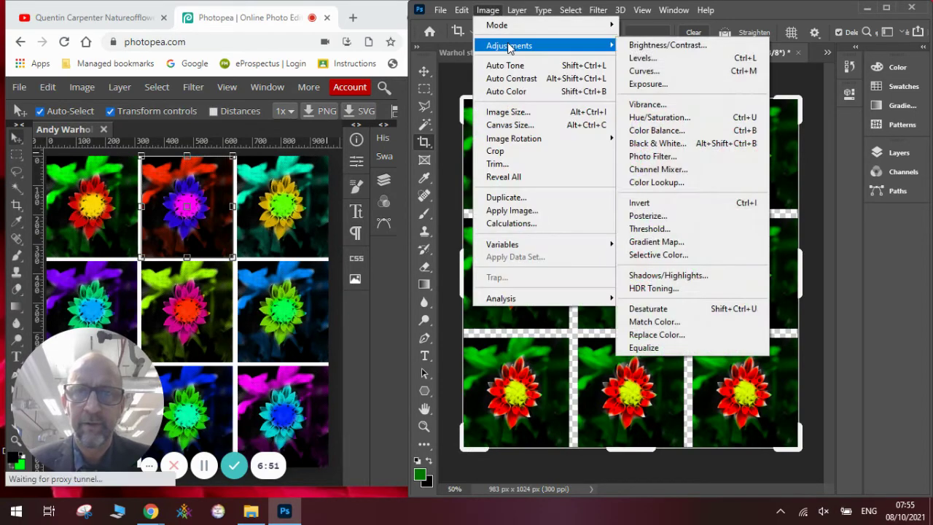
left_click(686, 118)
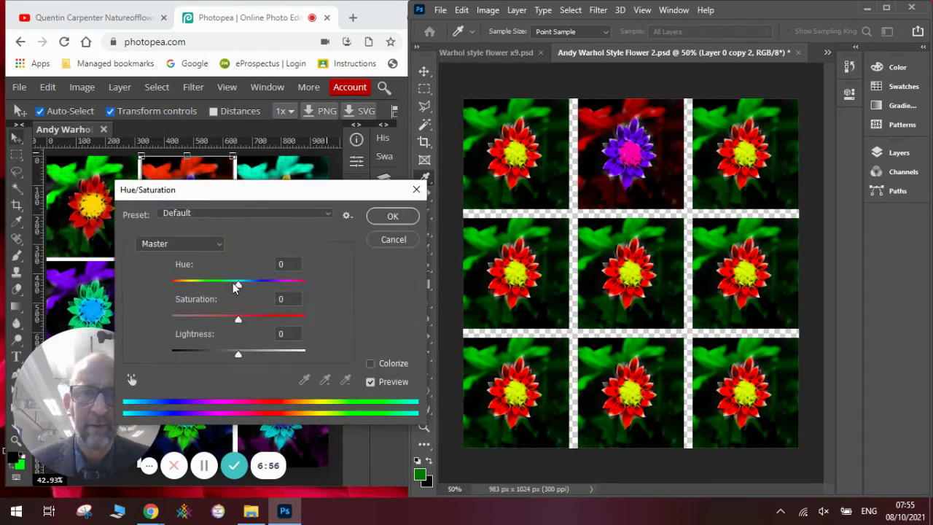
left_click_drag(238, 287, 275, 292)
left_click(395, 216)
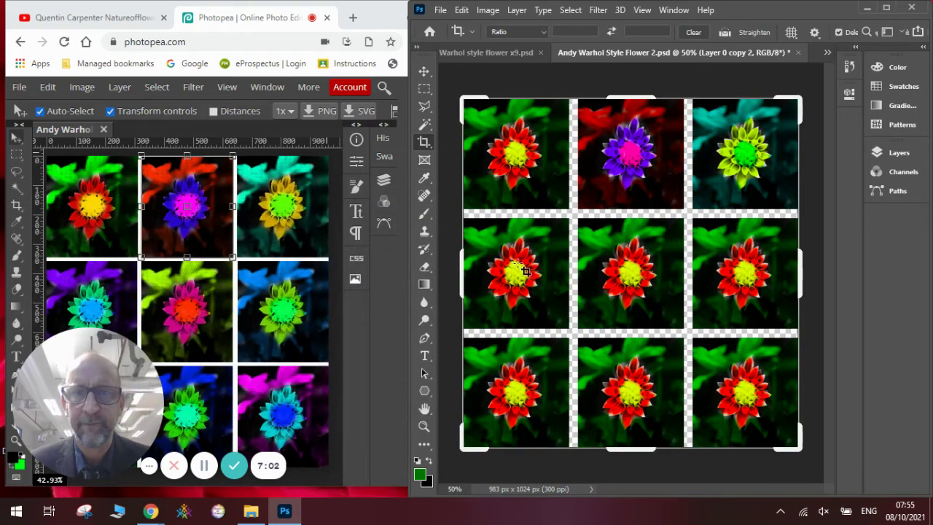
Give Layer 0 copy 3, the middle-left tile, a Hue -180 shift for a blue flower
left_click(879, 150)
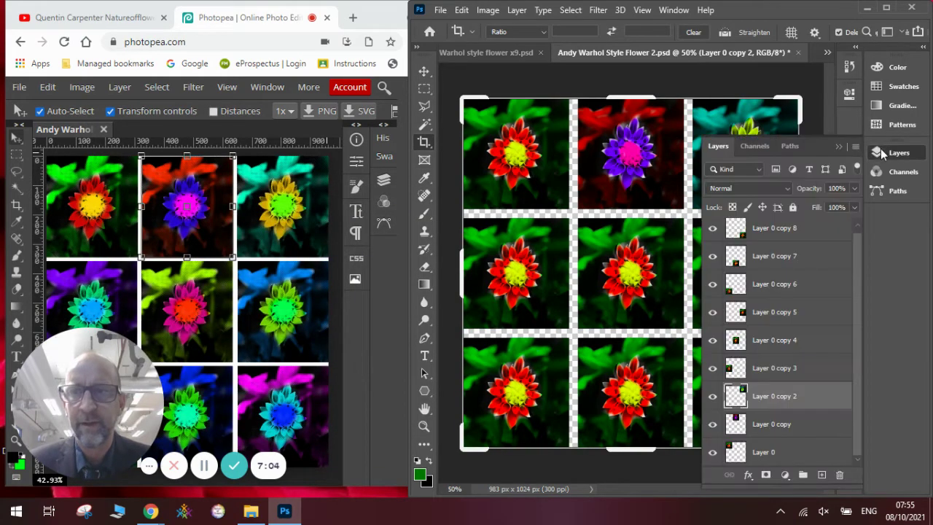
left_click(774, 372)
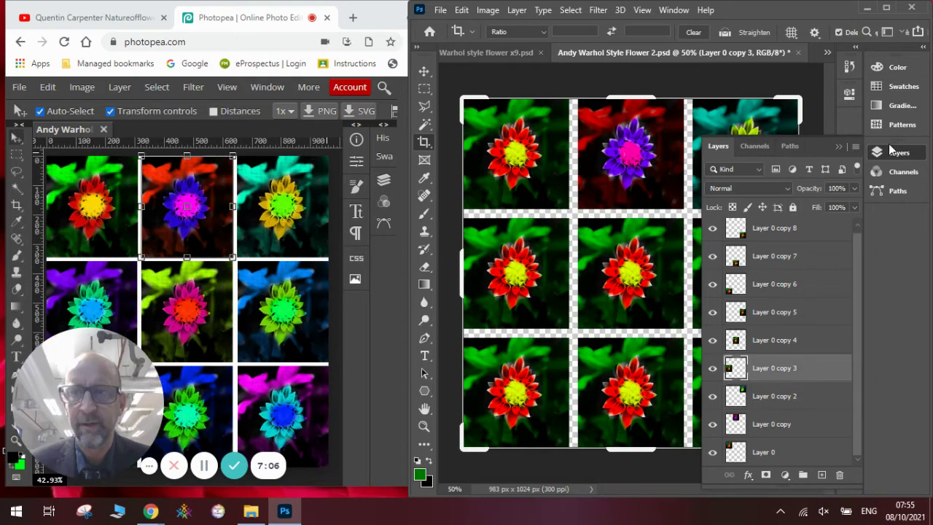
left_click(488, 11)
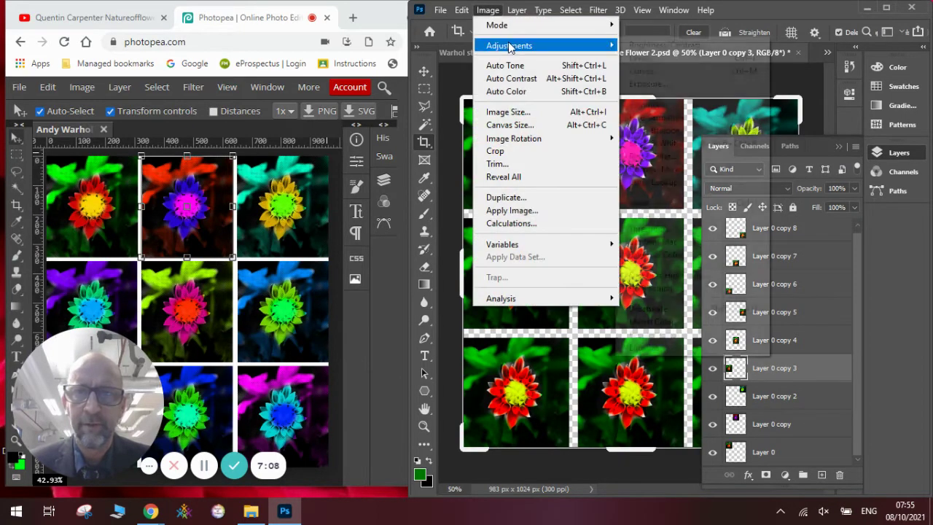
mouse_move(510, 46)
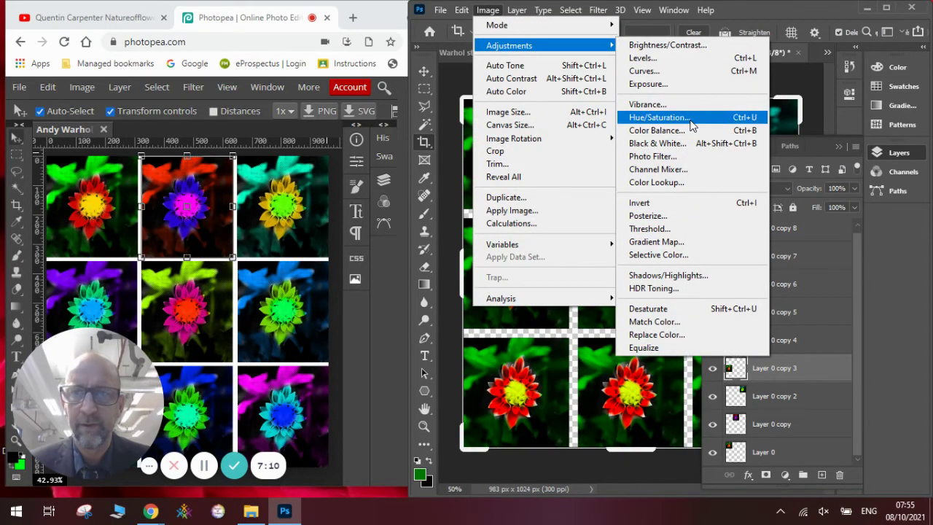
left_click(693, 118)
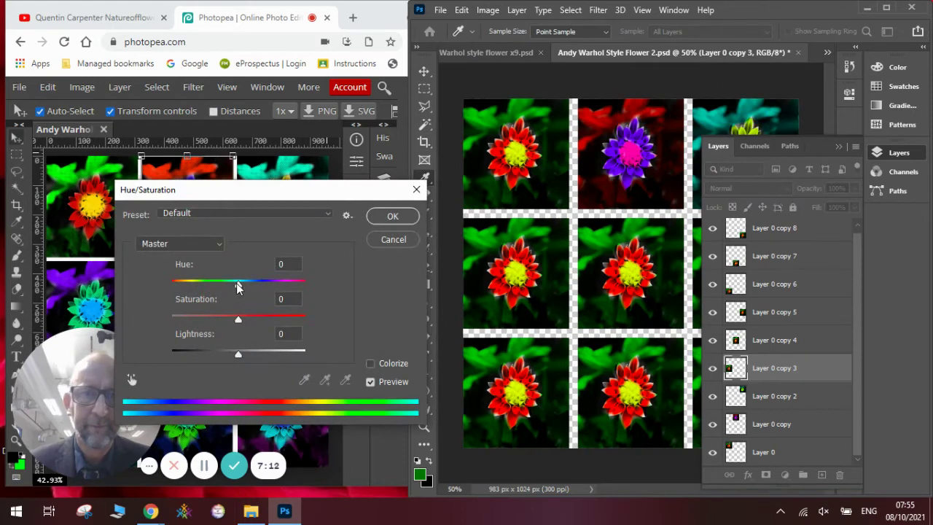
left_click_drag(236, 284, 170, 283)
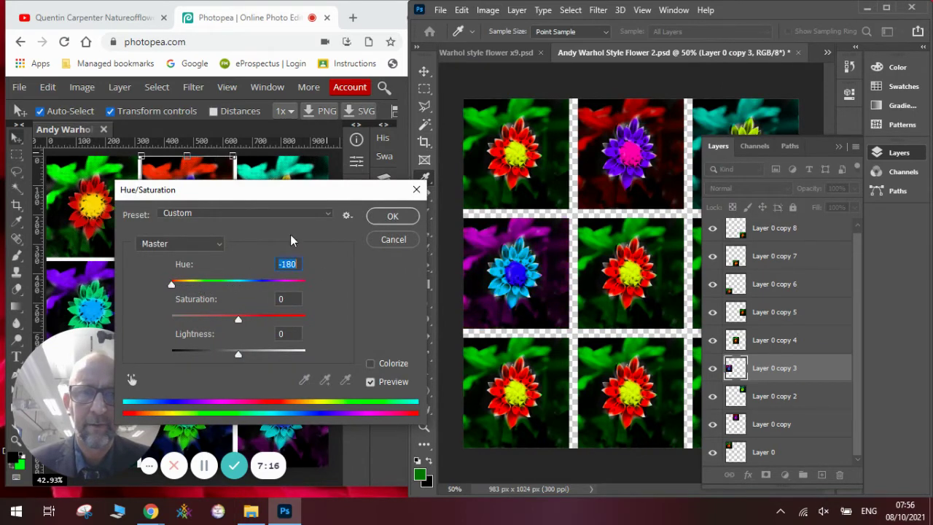
key("c")
left_click(391, 219)
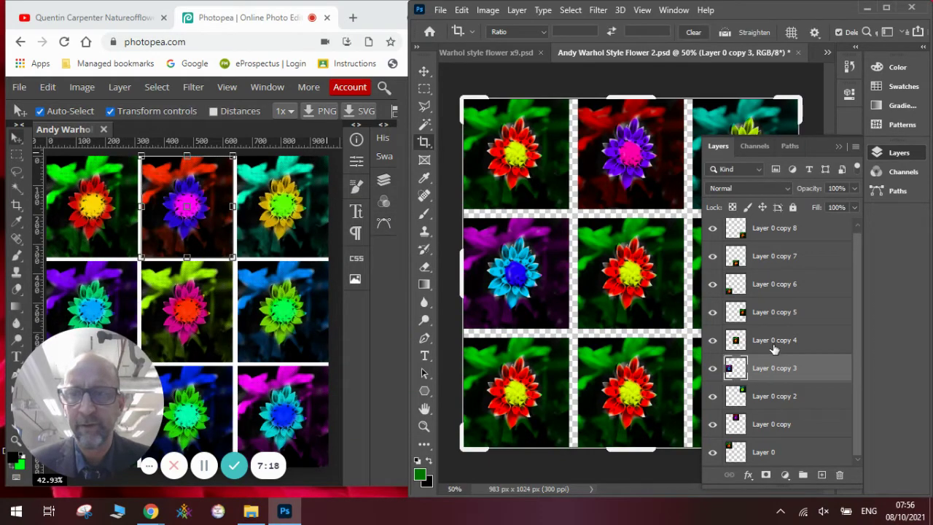
Recolour Layer 0 copy 4, the centre tile, to a pink flower with an orange centre
left_click(774, 341)
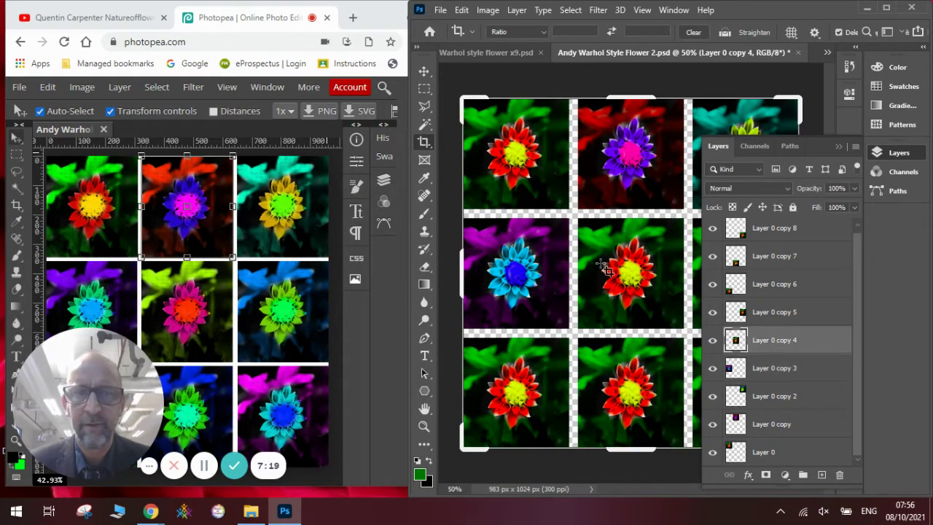
left_click(488, 10)
mouse_move(498, 48)
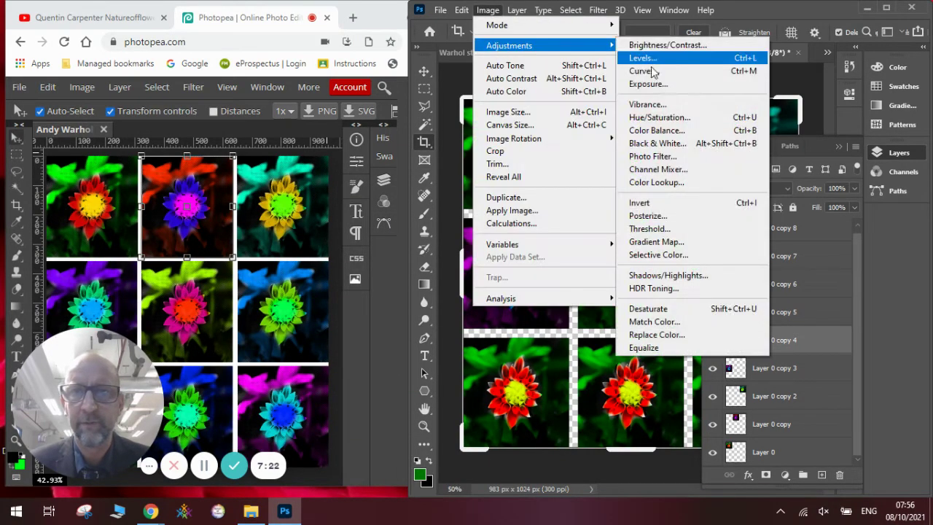
left_click(678, 118)
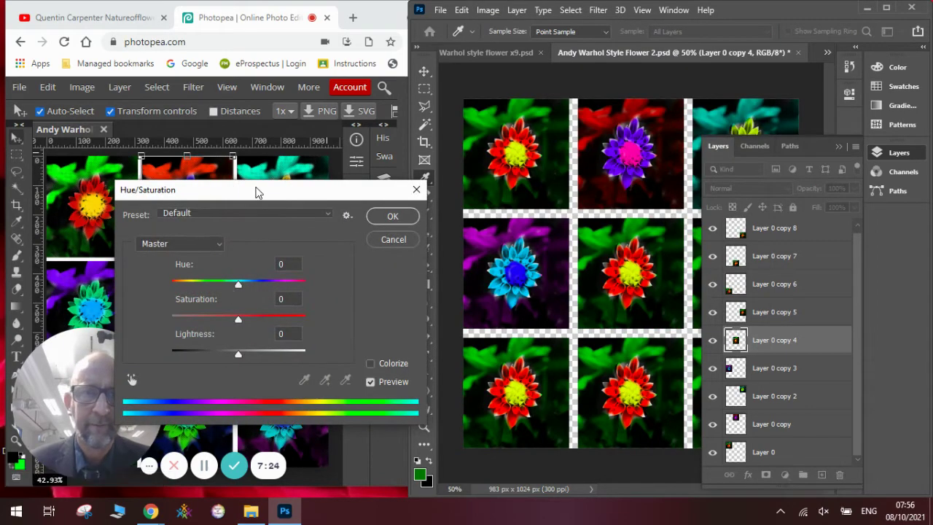
left_click_drag(258, 191, 276, 63)
left_click_drag(250, 157, 232, 161)
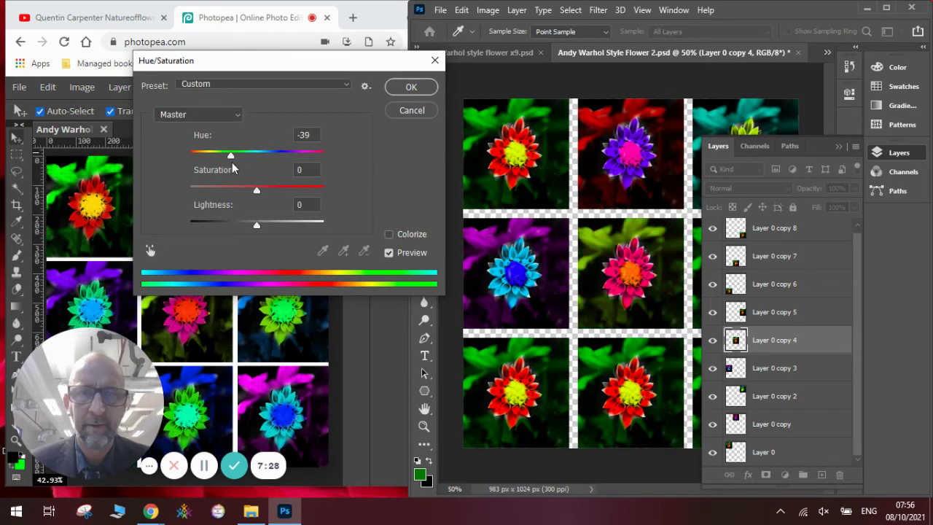
left_click(406, 90)
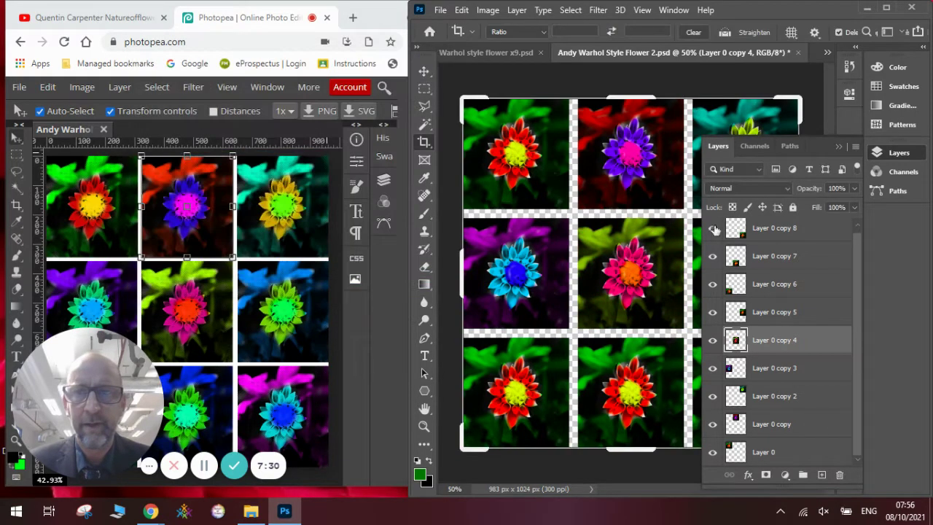
Shift Layer 0 copy 5's hue to about +92 with Hue/Saturation
left_click(769, 321)
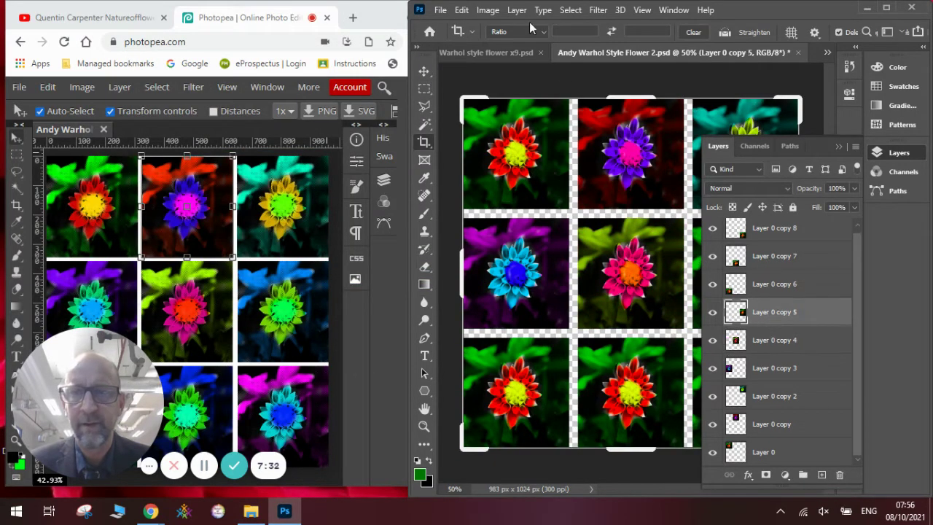
left_click(484, 11)
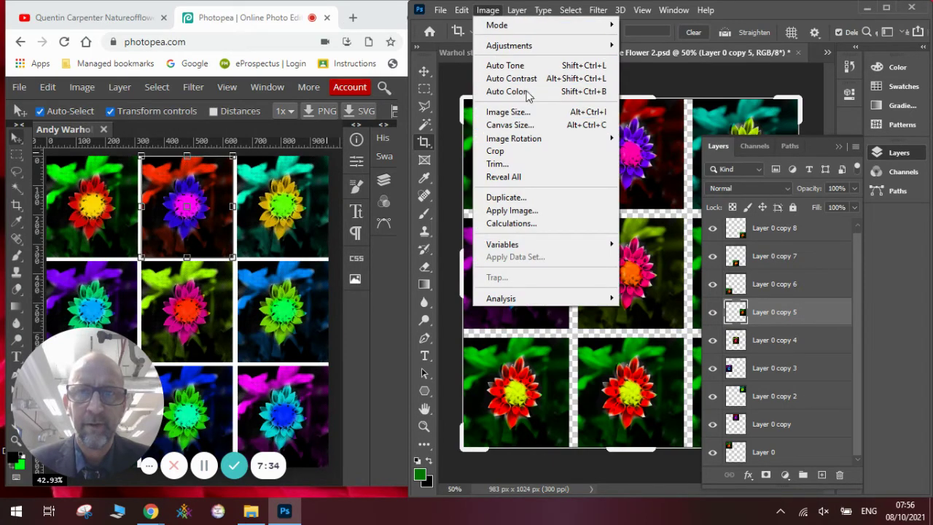
mouse_move(548, 49)
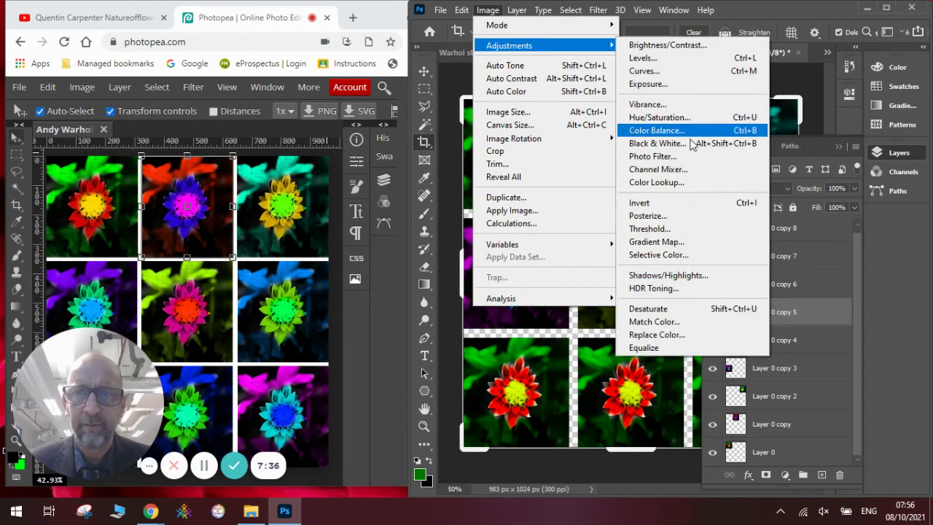
left_click(676, 118)
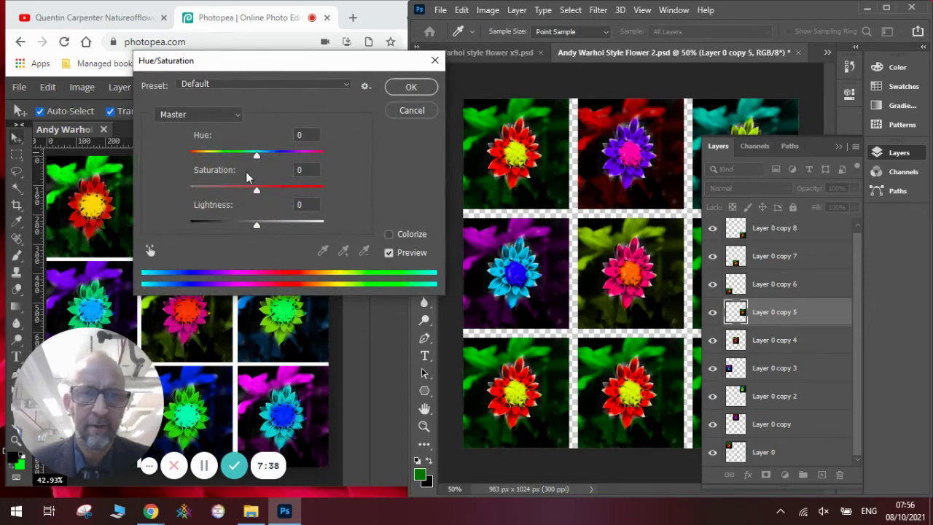
left_click_drag(256, 156, 300, 159)
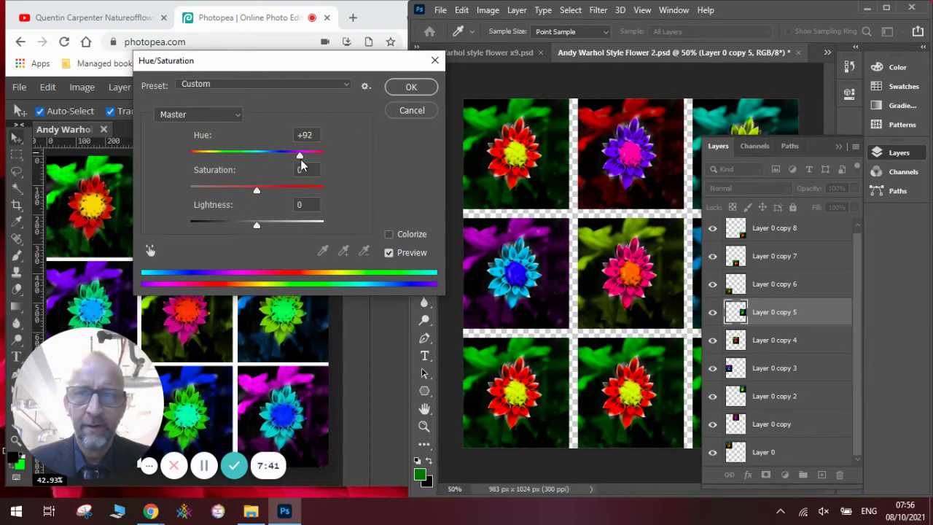
left_click(410, 88)
Recolour Layer 0 copy 6, the bottom-left tile, with Hue -57 and Saturation +9
left_click(774, 286)
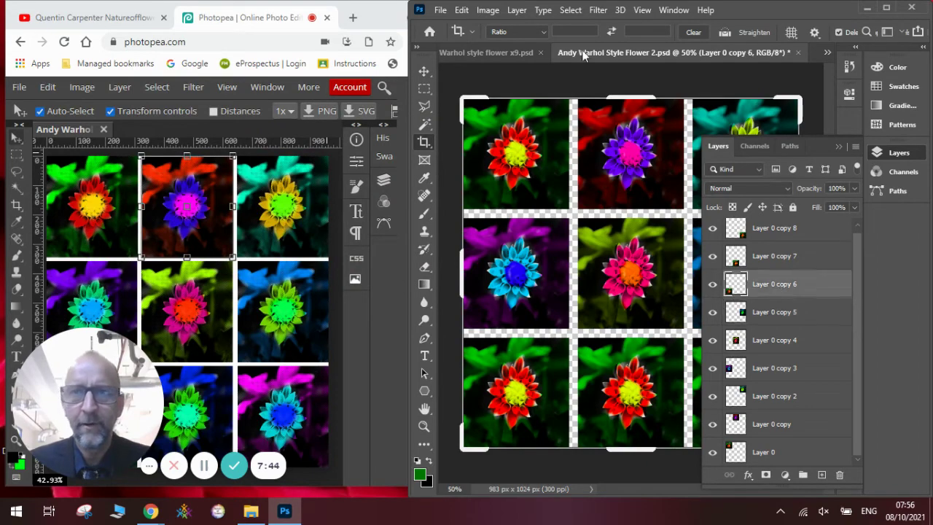
left_click(487, 11)
mouse_move(509, 45)
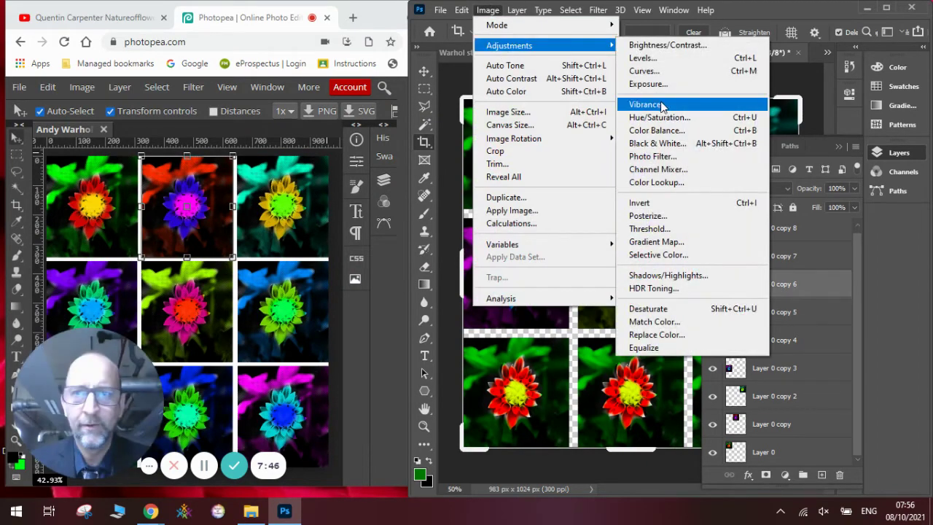
left_click(660, 118)
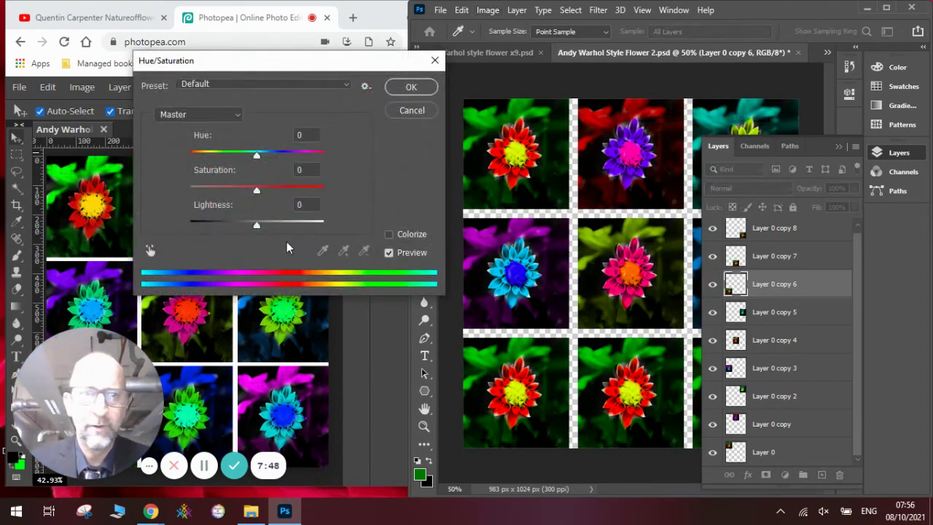
mouse_move(252, 191)
left_mouse_down()
mouse_move(229, 191)
mouse_move(265, 195)
left_mouse_up()
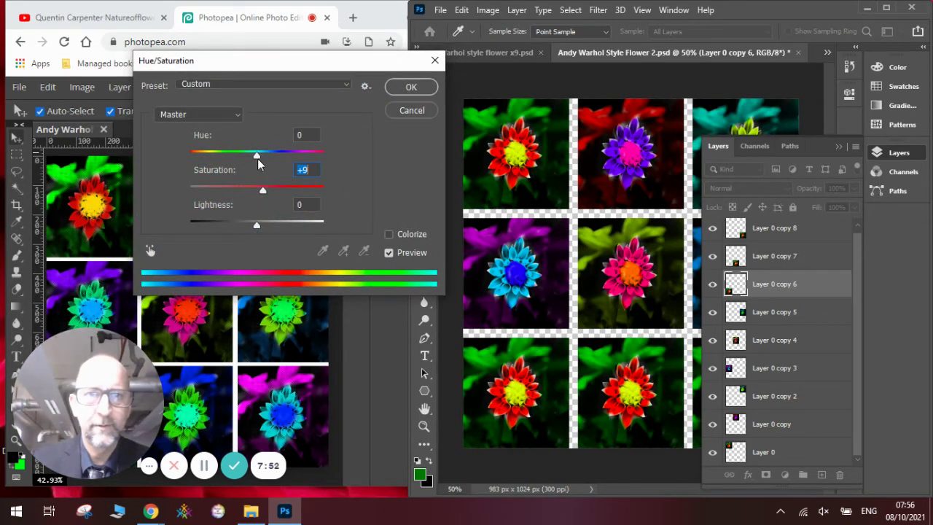
left_click_drag(257, 158, 223, 156)
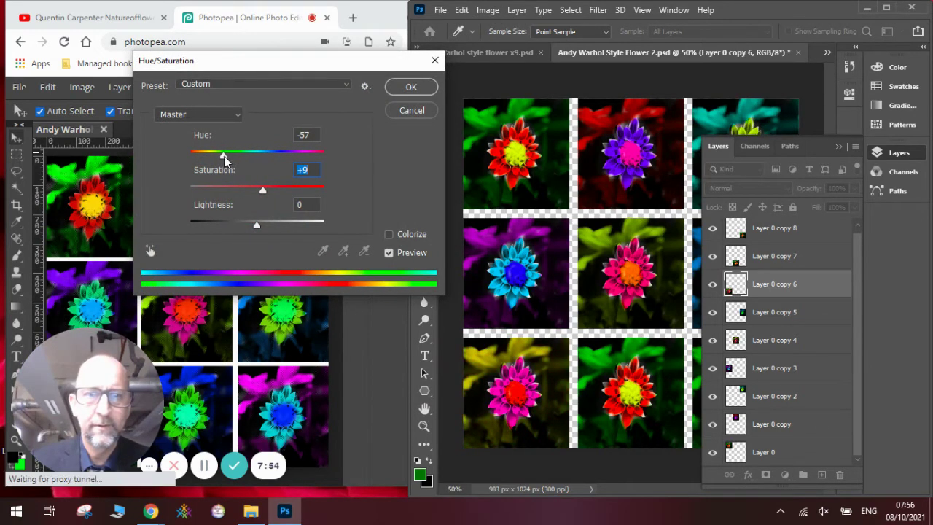
left_click(410, 87)
Recolour Layer 0 copy 7, the bottom-middle tile, with Hue +97
left_click(792, 257)
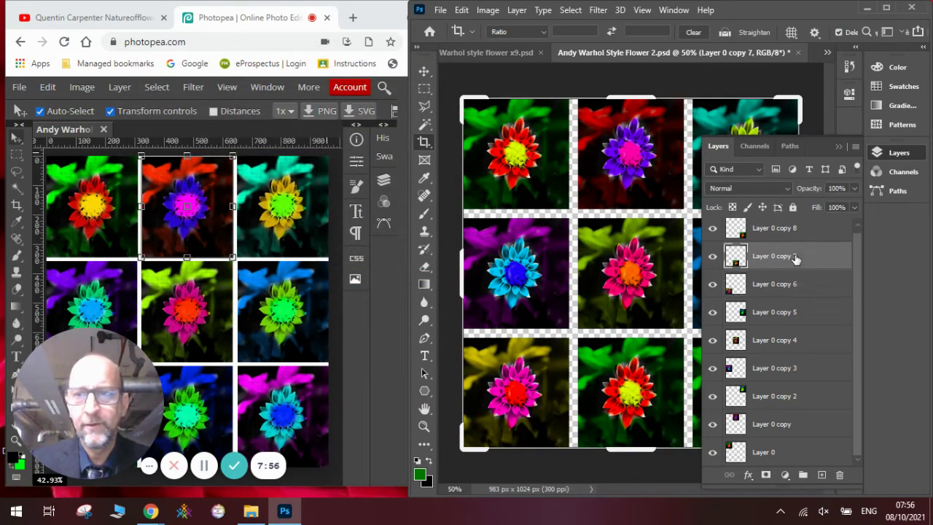
left_click(490, 11)
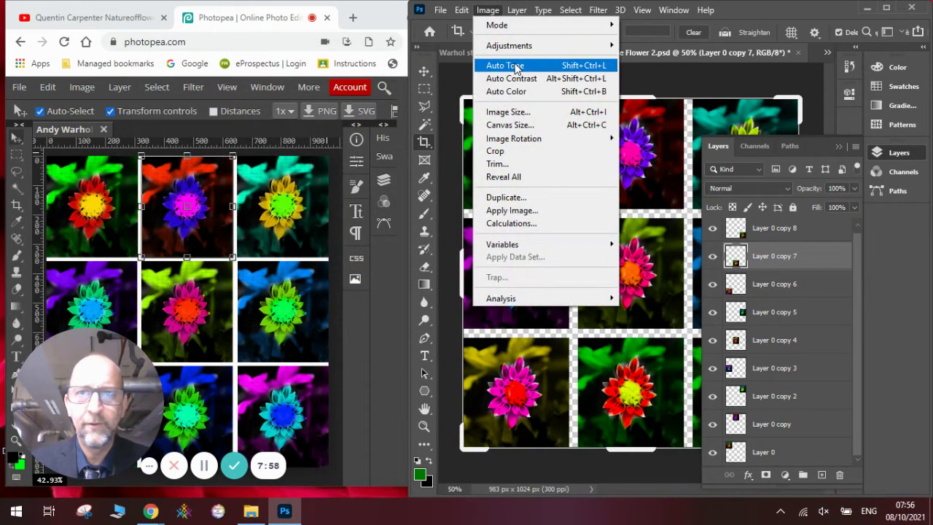
mouse_move(542, 49)
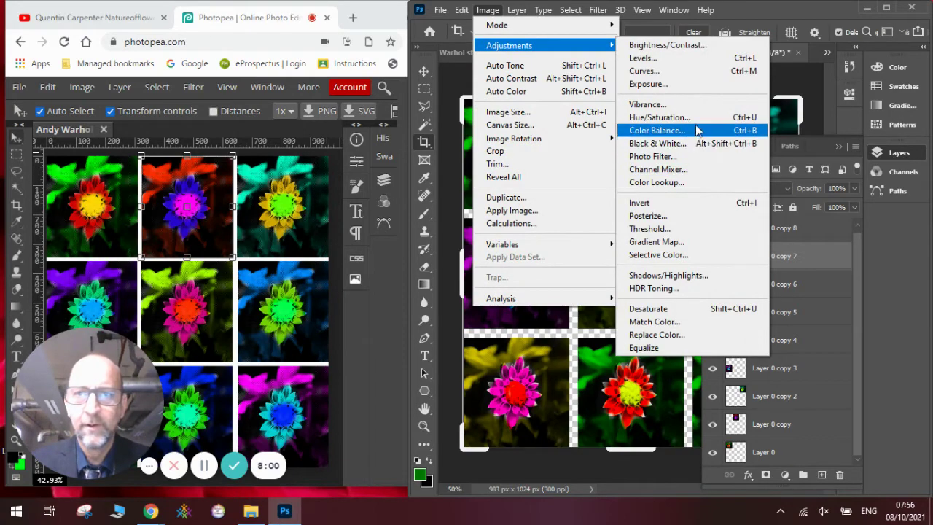
left_click(699, 122)
left_click(279, 154)
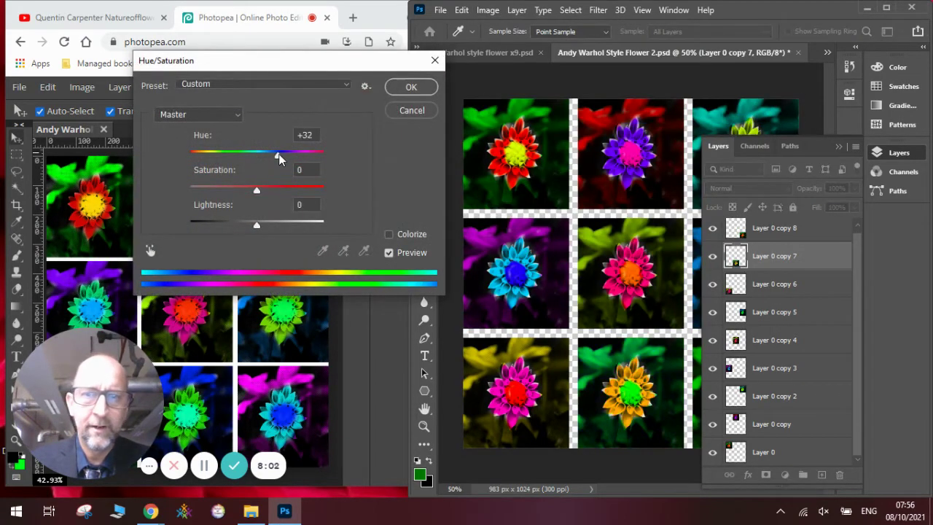
left_click_drag(280, 155, 301, 159)
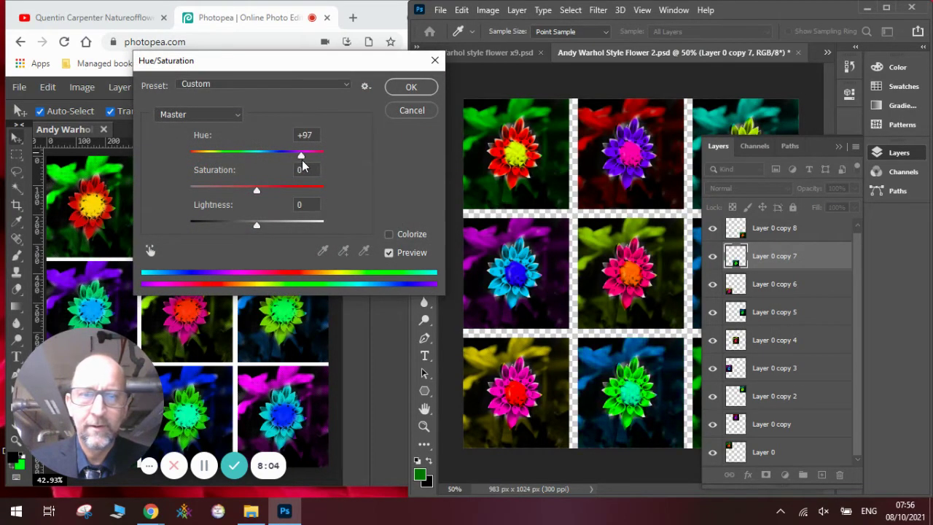
left_click(410, 89)
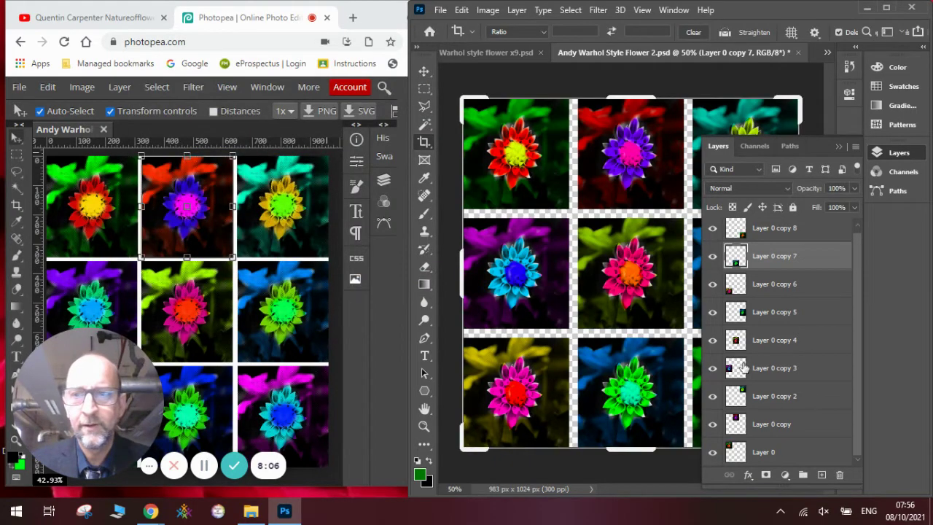
Recolour Layer 0 copy 8, the bottom-right tile, with Hue -180 and collapse the layer list
left_click(772, 236)
left_click(487, 10)
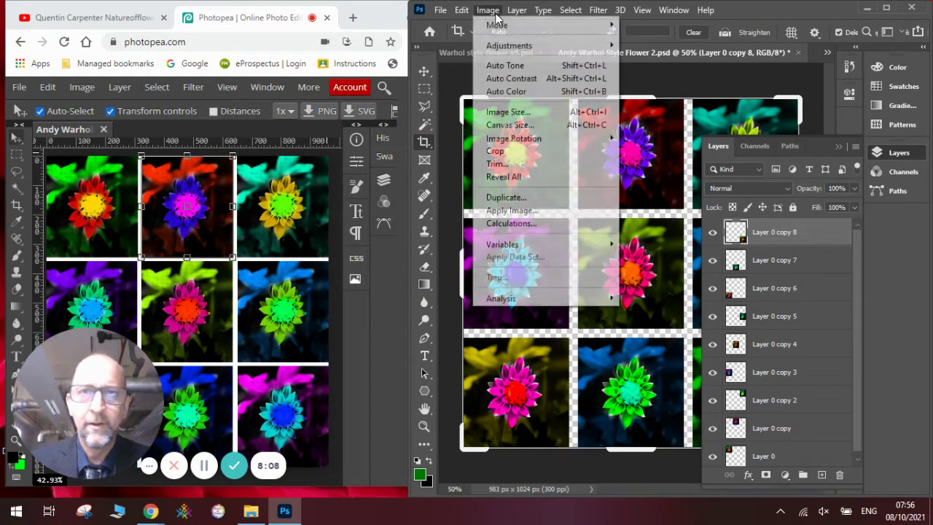
mouse_move(514, 47)
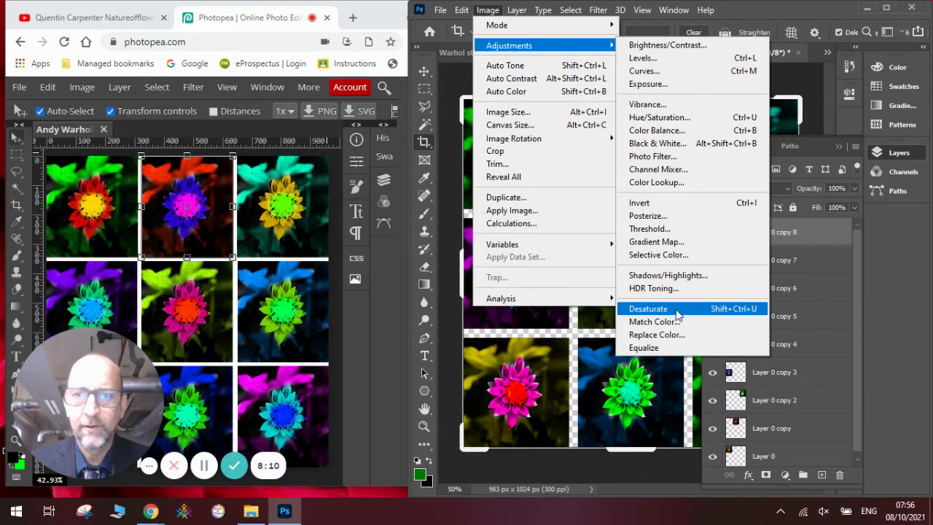
left_click(703, 121)
left_click_drag(257, 156, 168, 152)
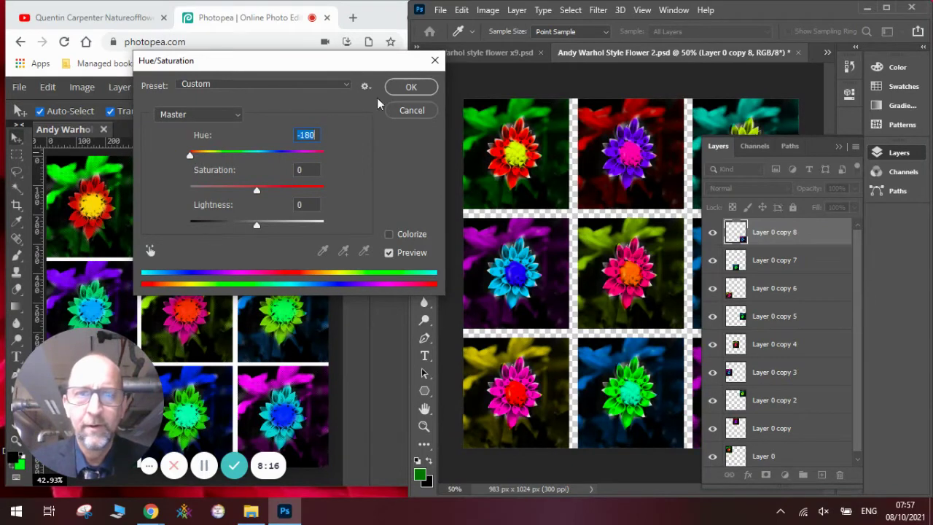
left_click(410, 88)
key("c")
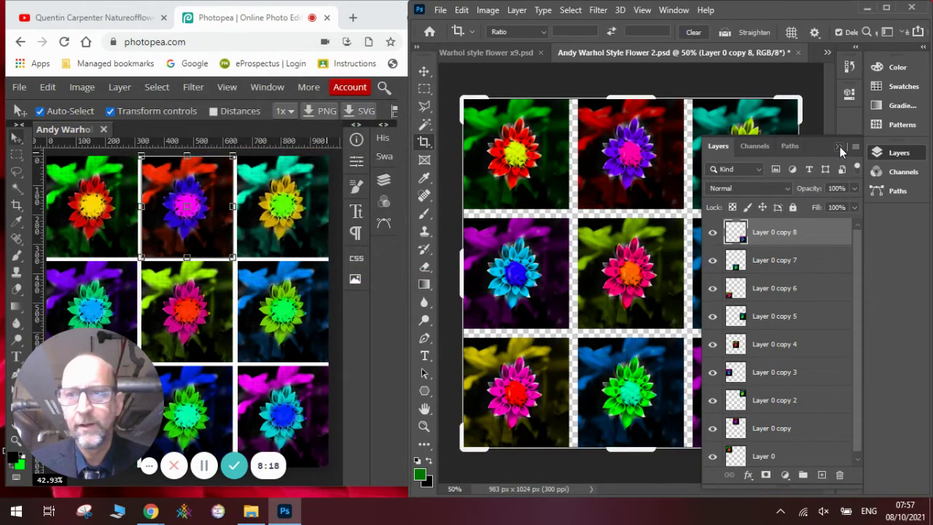
left_click(839, 146)
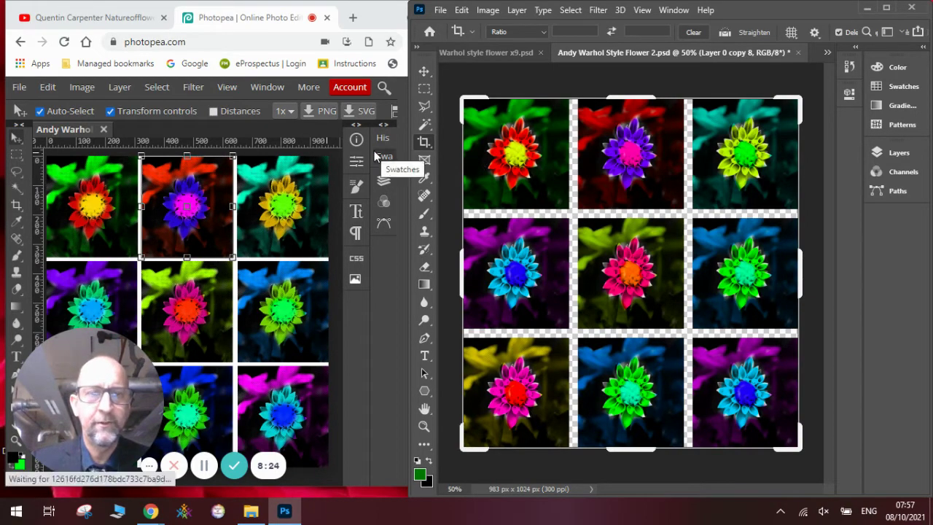
Switch to Photopea, open Andy Warhol Style Flower x1, and launch Filter > Filter Gallery
left_click(258, 124)
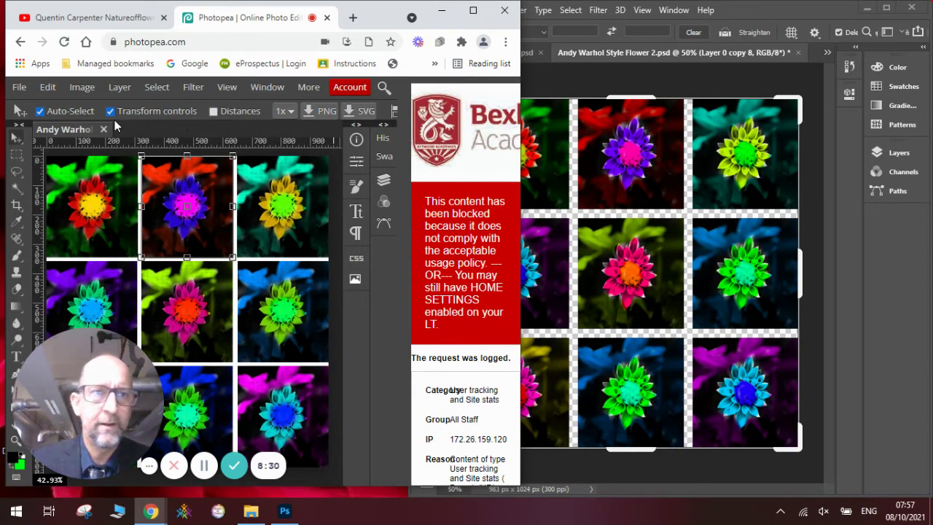
left_click(19, 88)
left_click(39, 128)
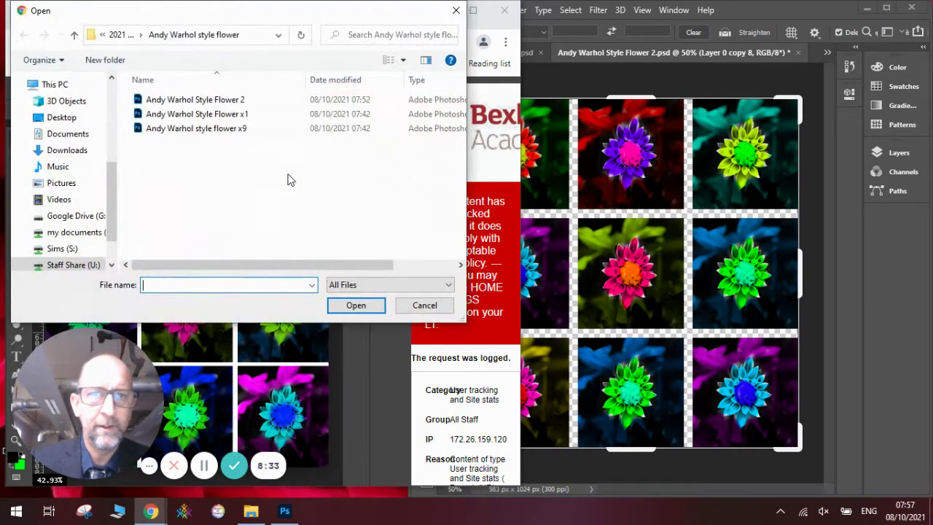
left_click(226, 114)
left_click(356, 306)
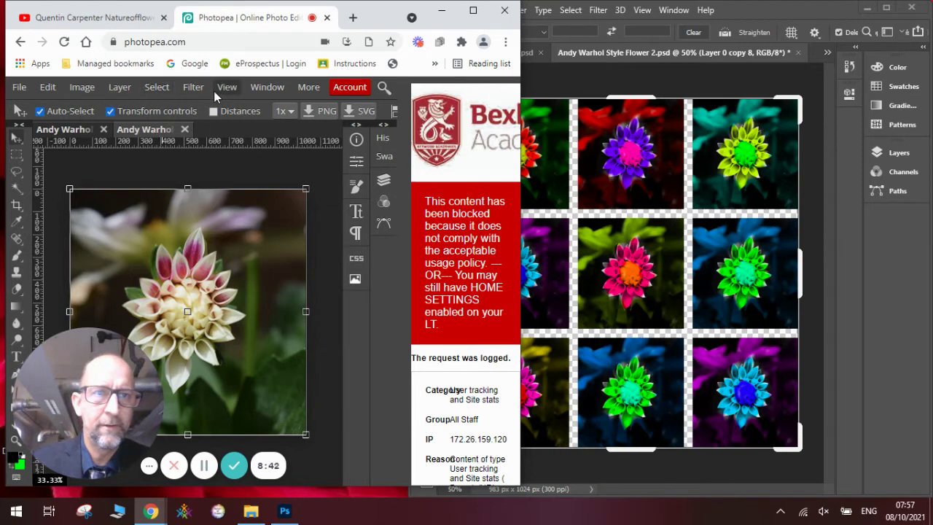
left_click(194, 86)
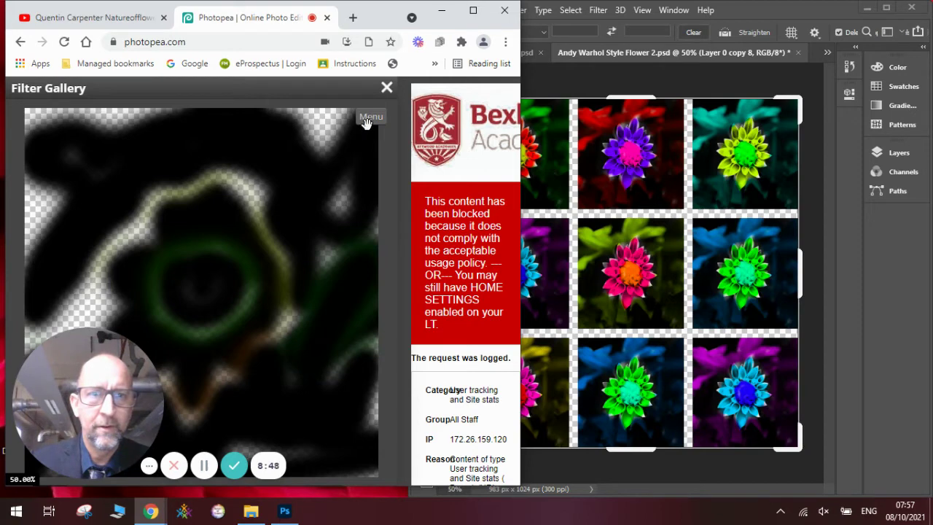
Close the Filter Gallery unapplied and open Andy Warhol Style Flower x1 again as a third document
left_click(386, 88)
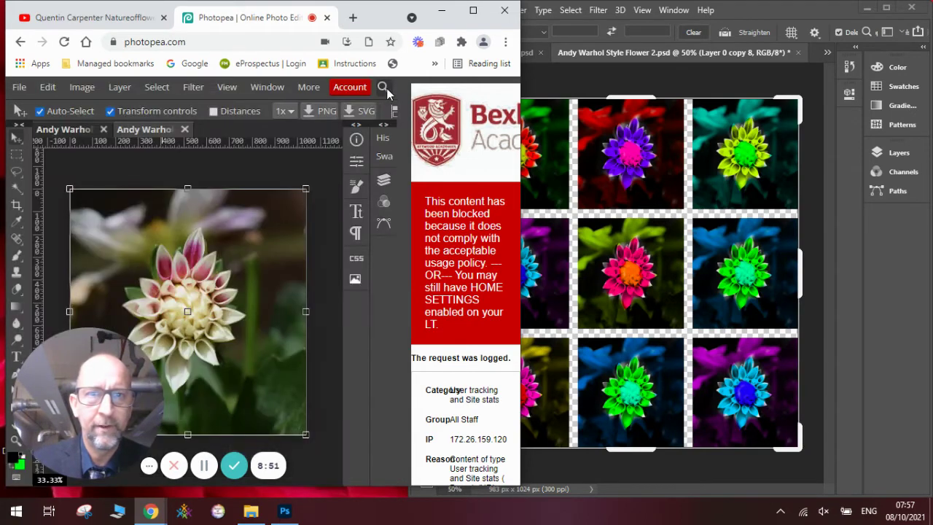
left_click(543, 80)
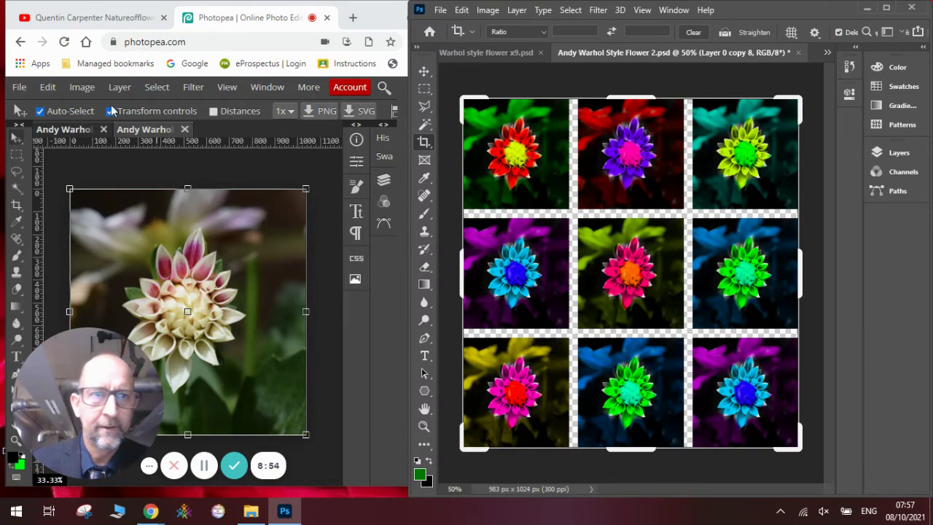
left_click(19, 87)
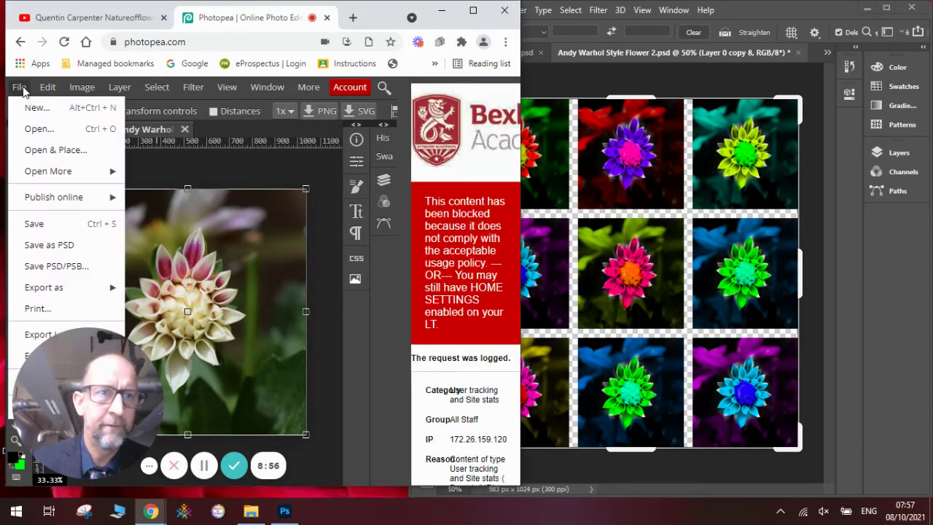
left_click(48, 129)
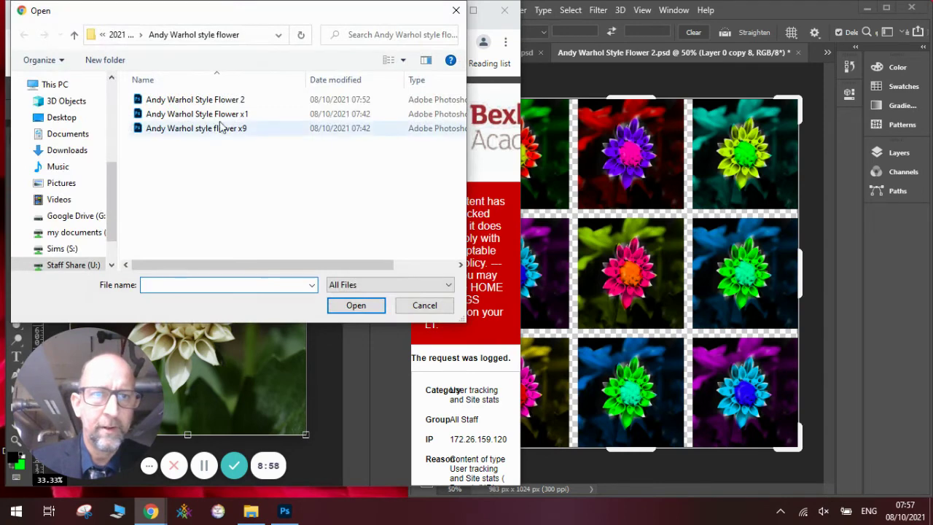
left_click(222, 118)
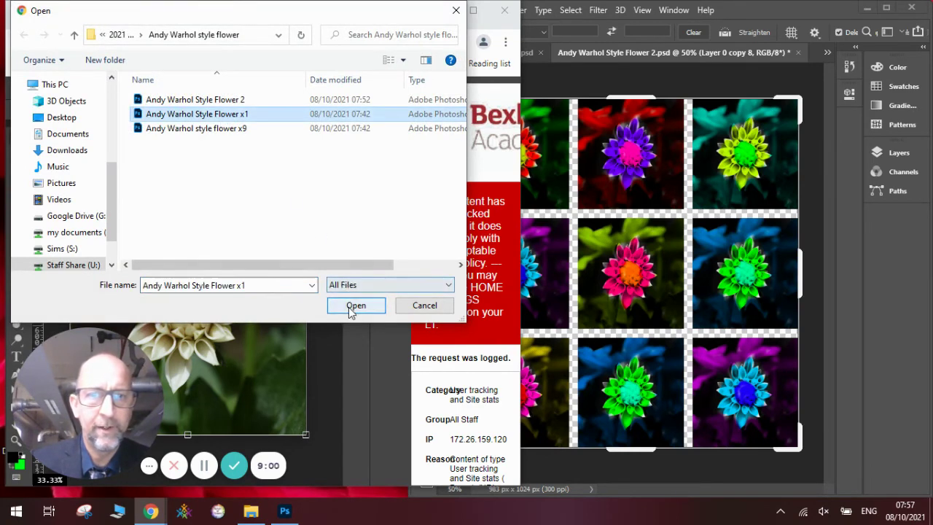
left_click(350, 306)
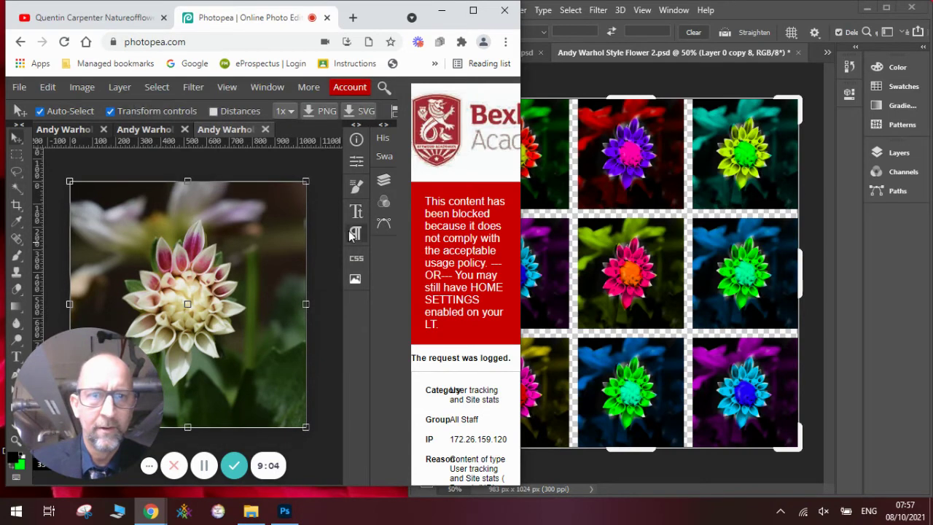
Hide IMG_5261 and show halftone Layer 0 and colour Layer 1 to restore the red-yellow-green dahlia
left_click(384, 179)
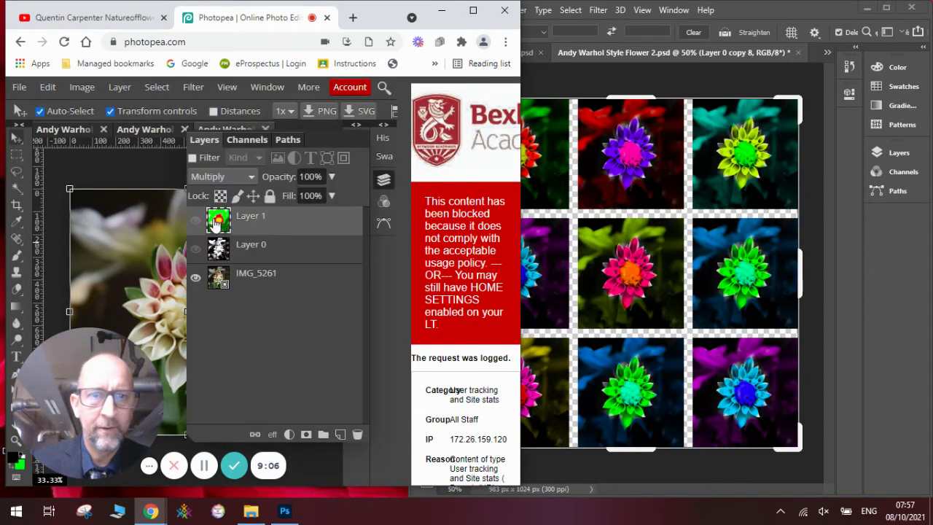
left_click(196, 279)
left_click(196, 250)
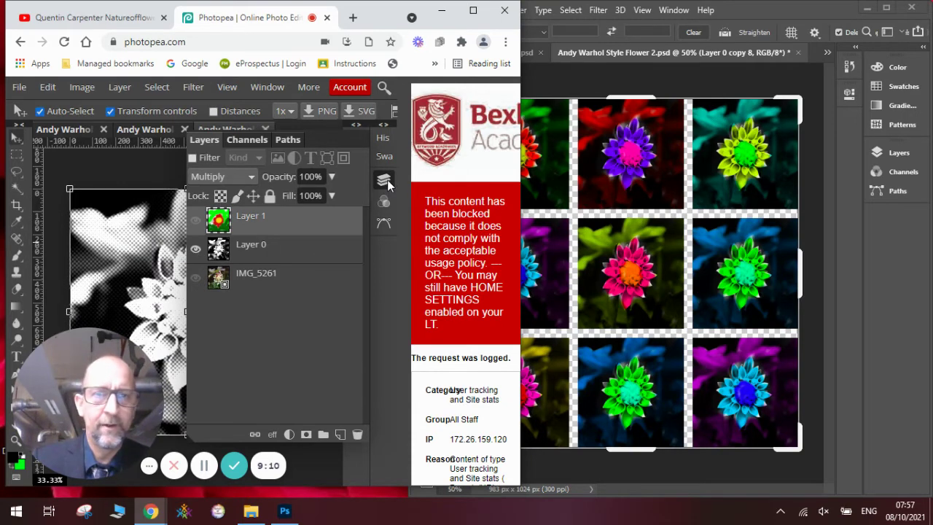
left_click(195, 224)
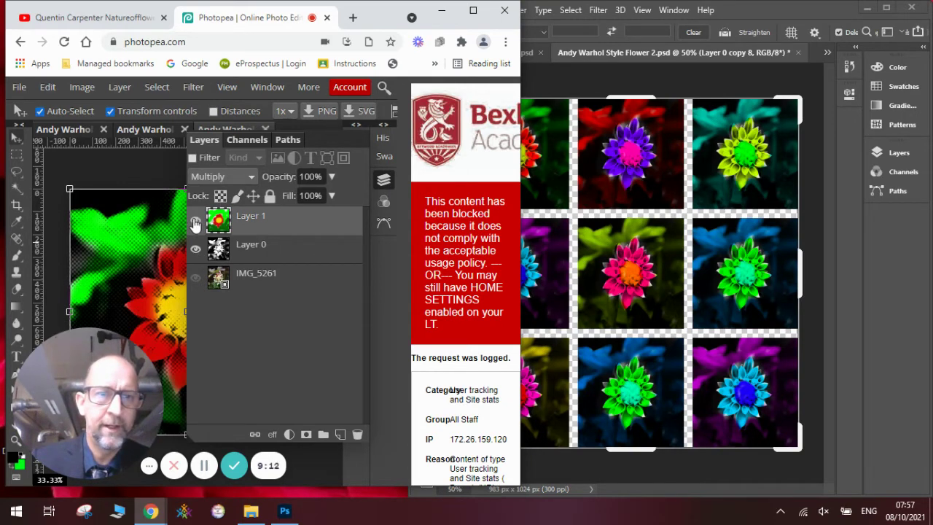
left_click(384, 181)
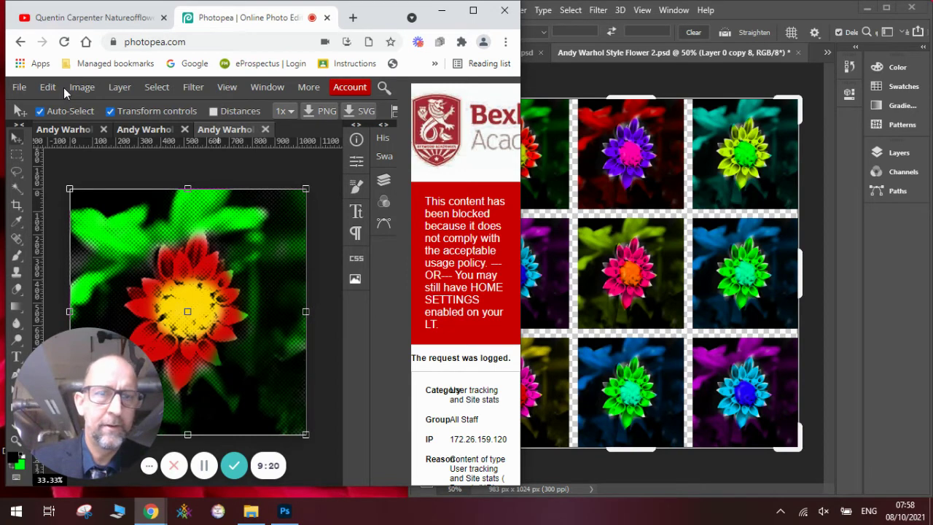
left_click(120, 87)
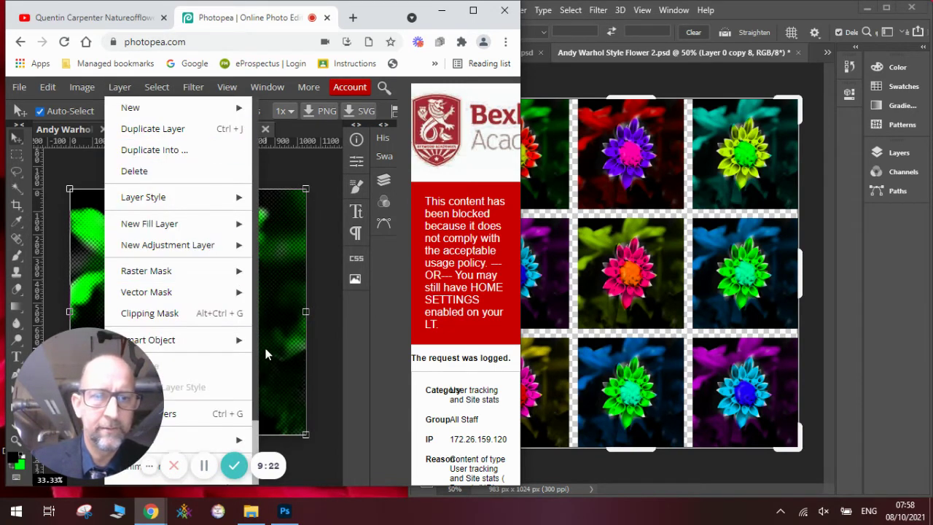
scroll(258, 349, "down", 1)
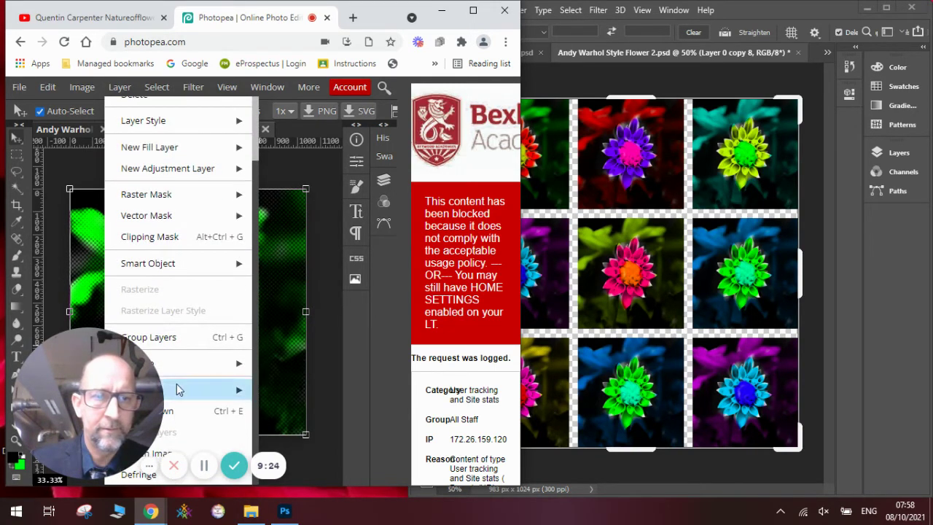
left_click_drag(131, 390, 427, 390)
Try moving the locked flower layer, then check the Background layer's options in the Layers panel
left_click(356, 387)
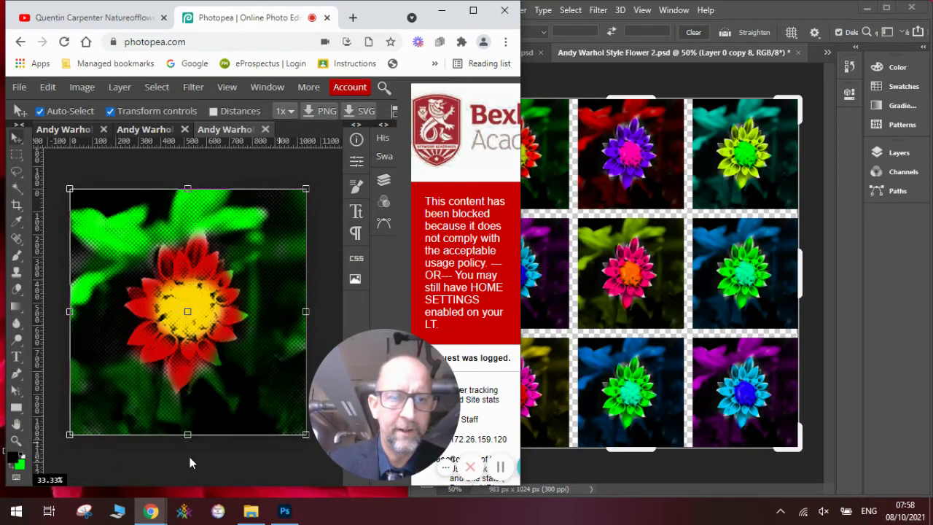
left_click_drag(411, 388, 470, 235)
left_click(295, 172)
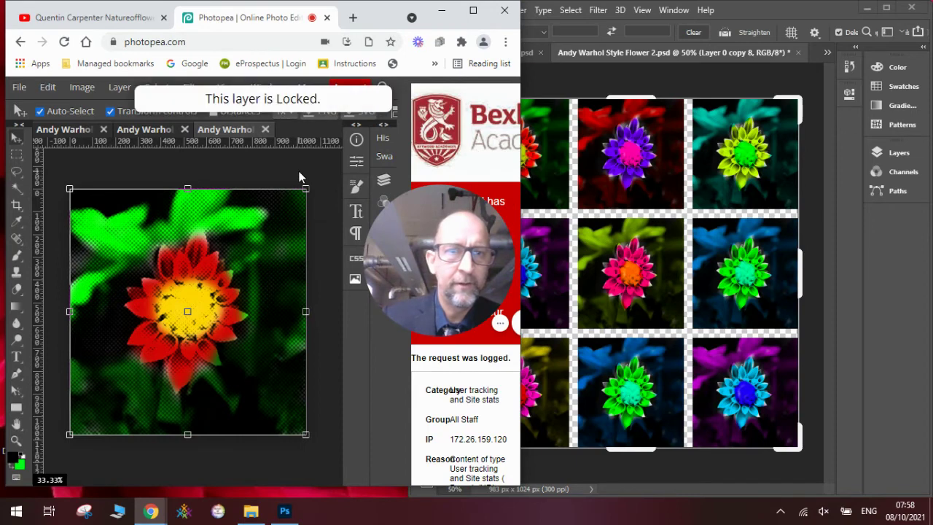
left_click(383, 184)
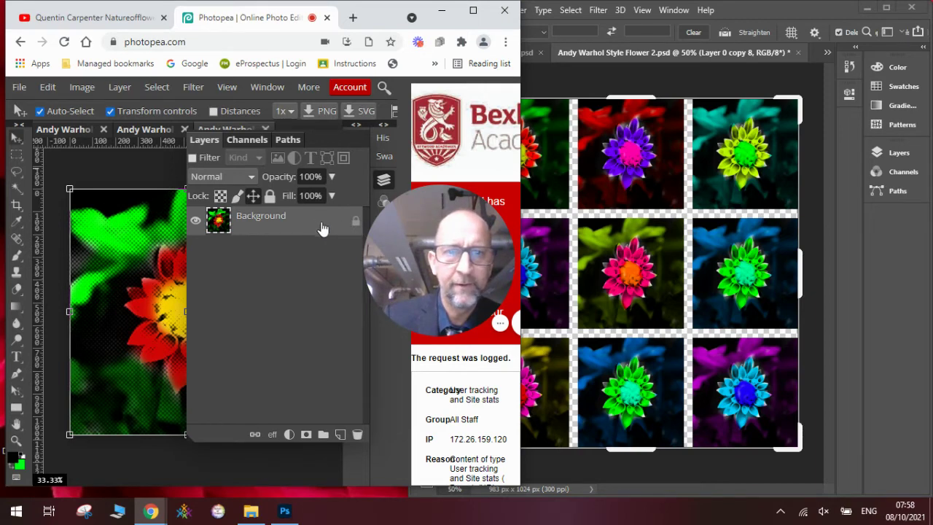
right_click(280, 225)
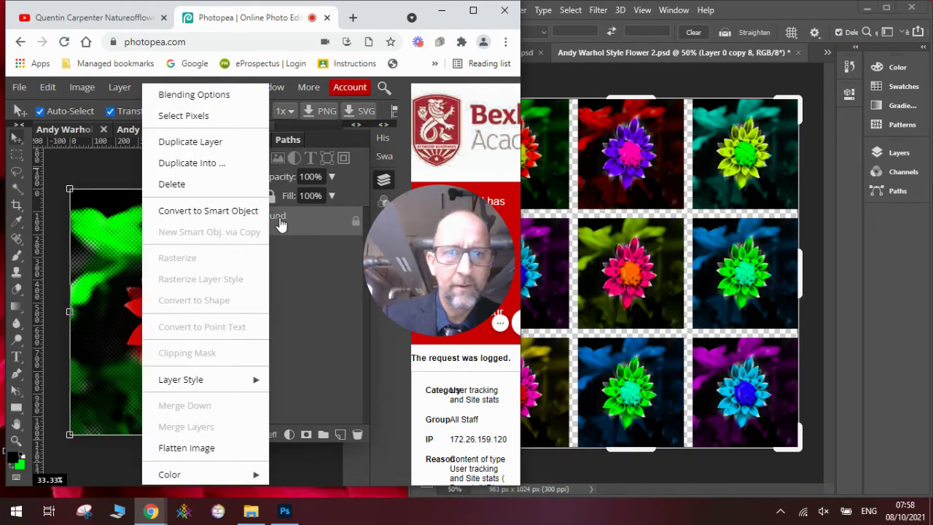
left_click(287, 225)
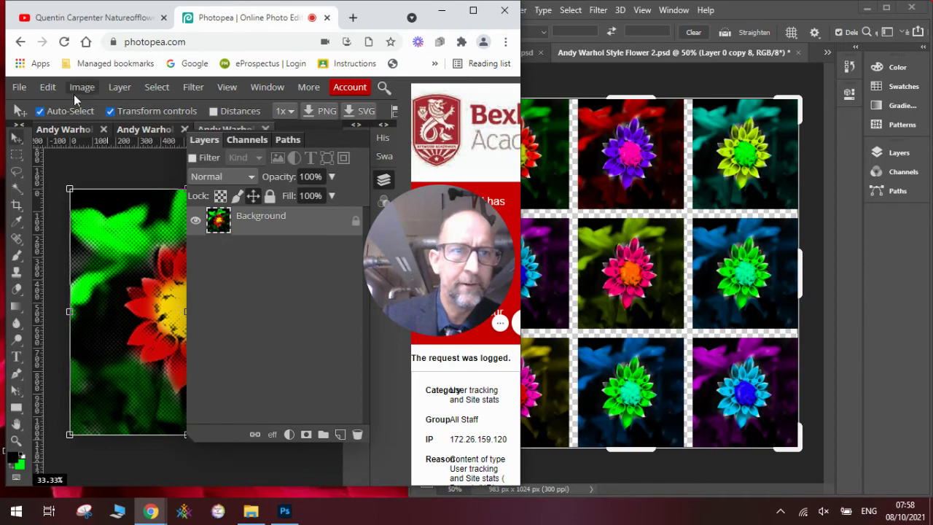
Scale the flower to 30% with Edit > Transform > Scale and move it top-left
left_click(48, 87)
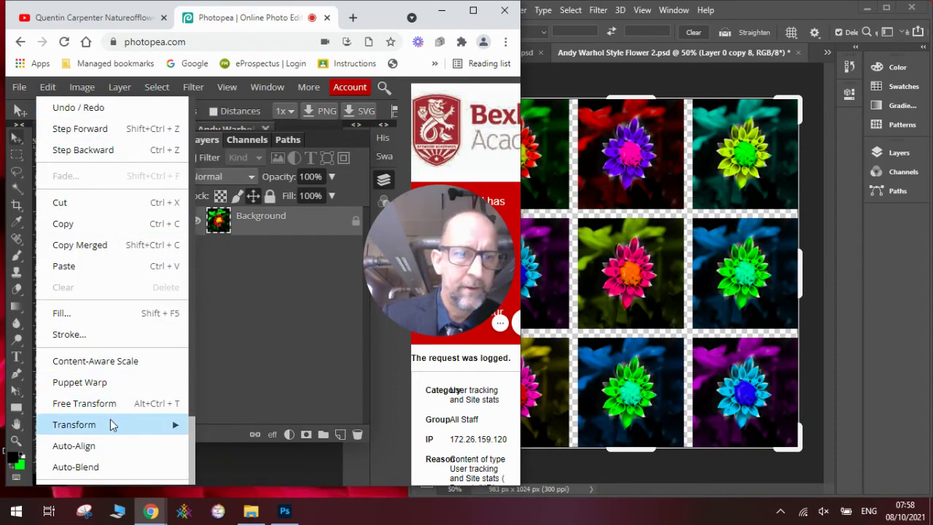
mouse_move(110, 424)
left_click(253, 278)
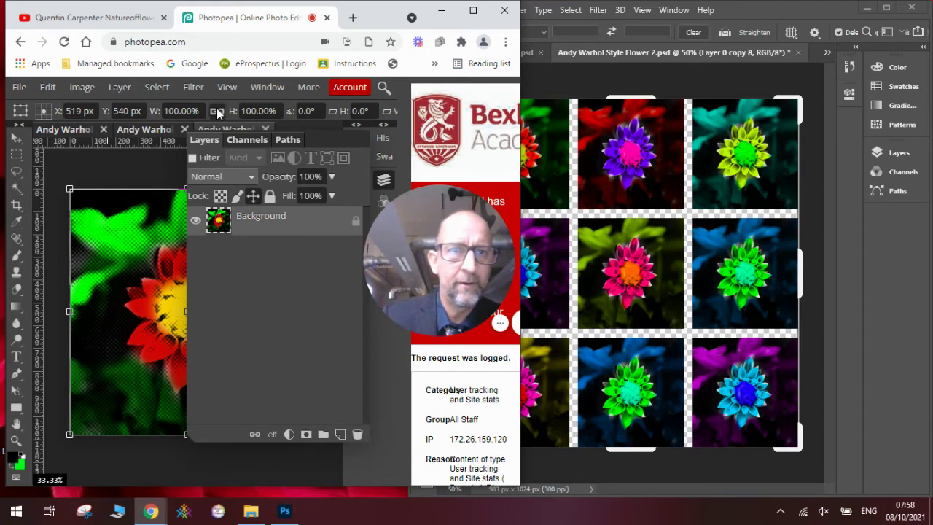
left_click(193, 111)
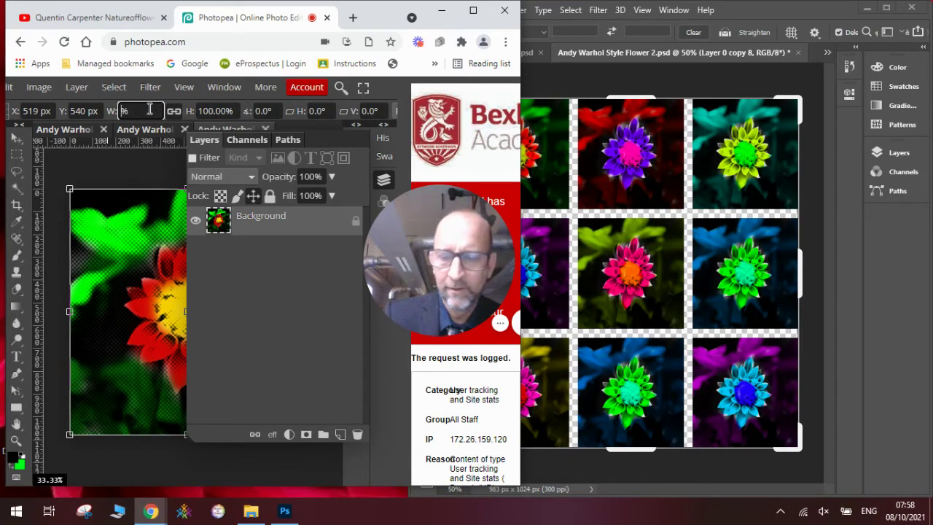
key("Return")
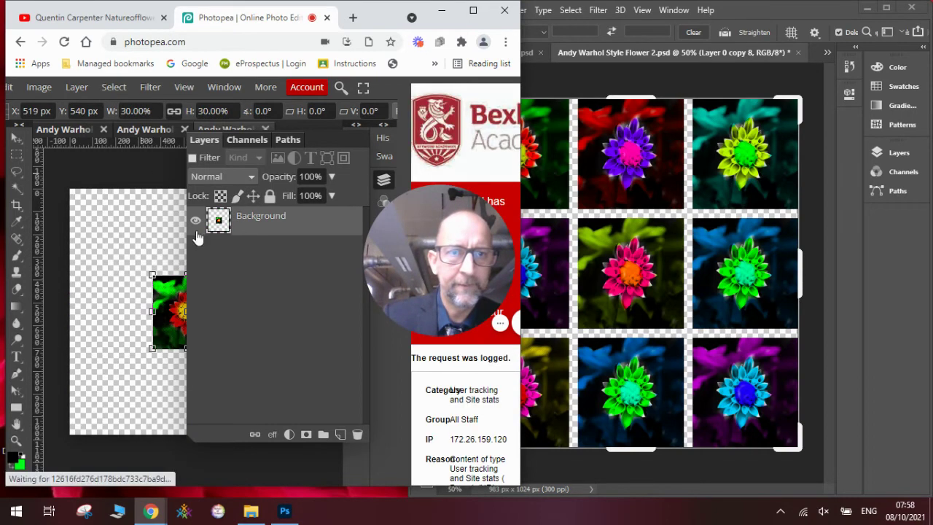
left_click_drag(97, 221, 85, 212)
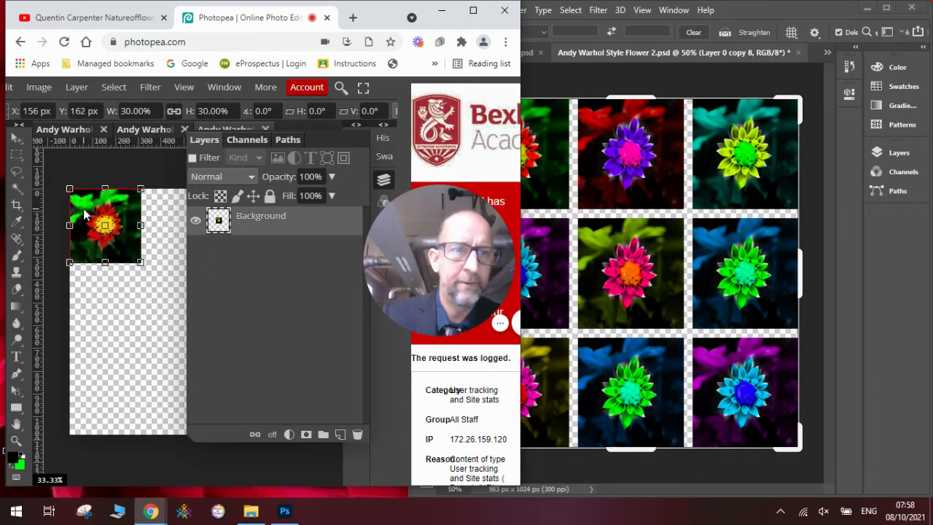
Switch to the 3×3 dahlia grid and try a Hue/Saturation shift turning the top-middle flower blue, then cancel it
left_click(384, 182)
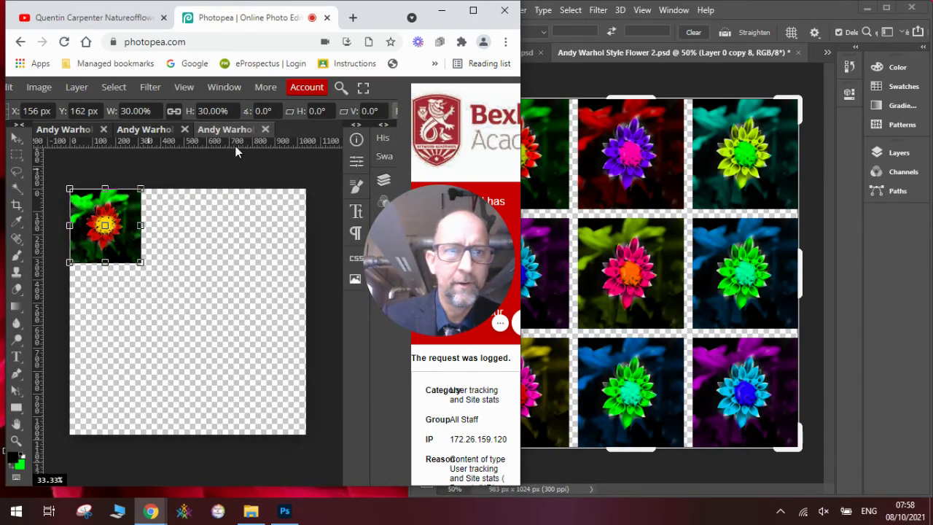
left_click(82, 132)
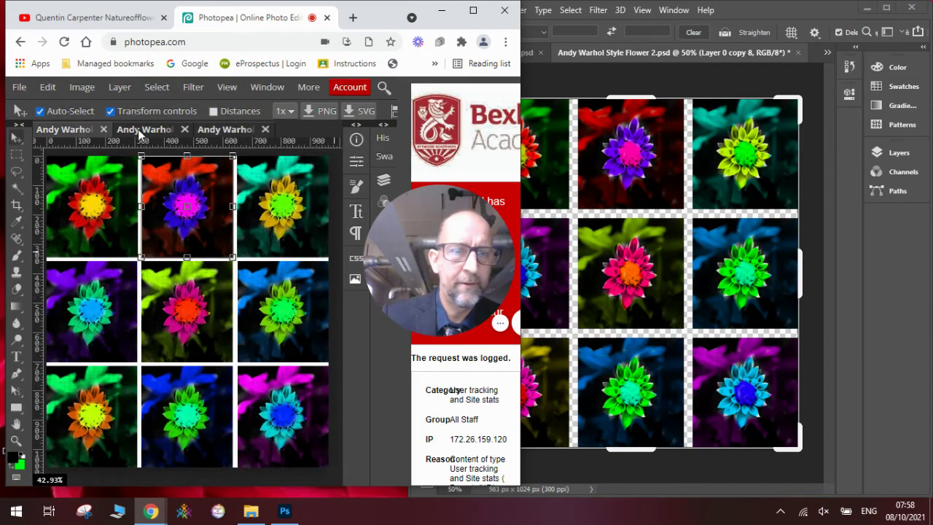
left_click(82, 88)
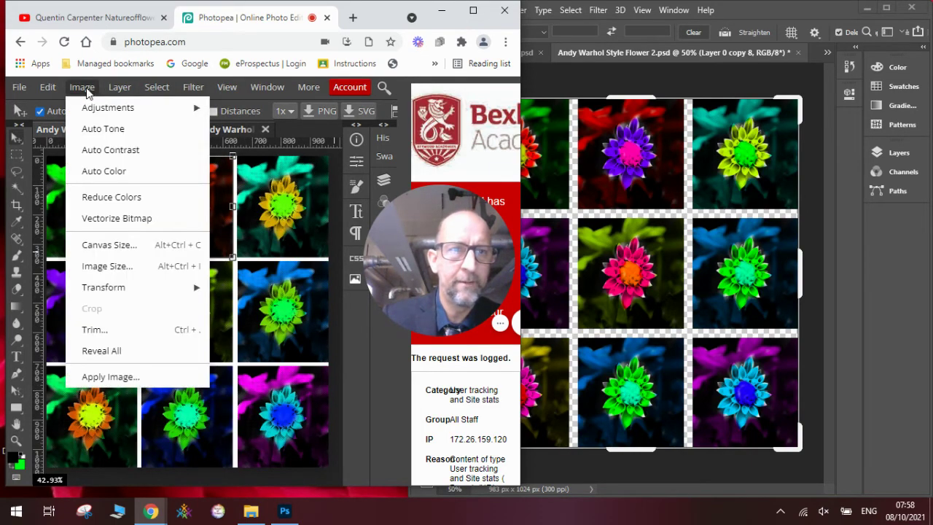
mouse_move(107, 108)
left_click(262, 200)
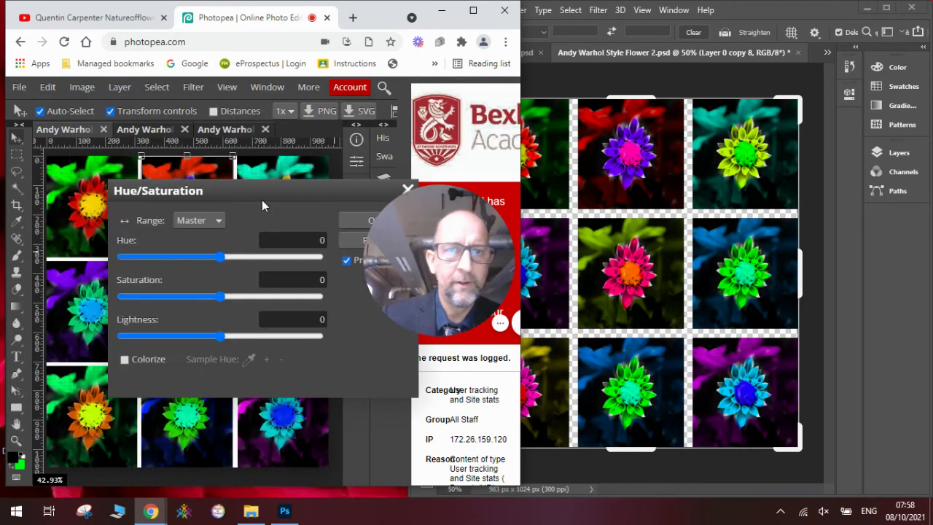
left_click_drag(243, 188, 365, 186)
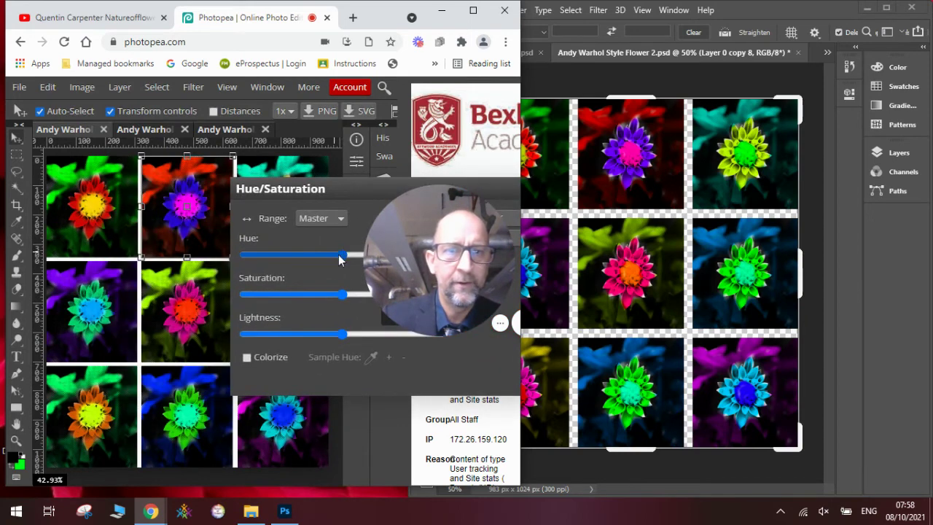
left_click_drag(343, 255, 318, 257)
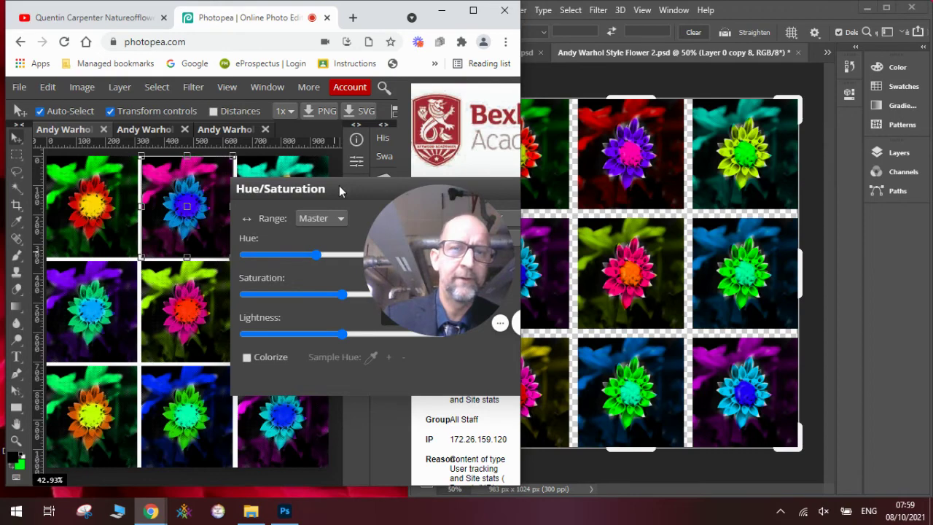
left_click_drag(335, 188, 228, 164)
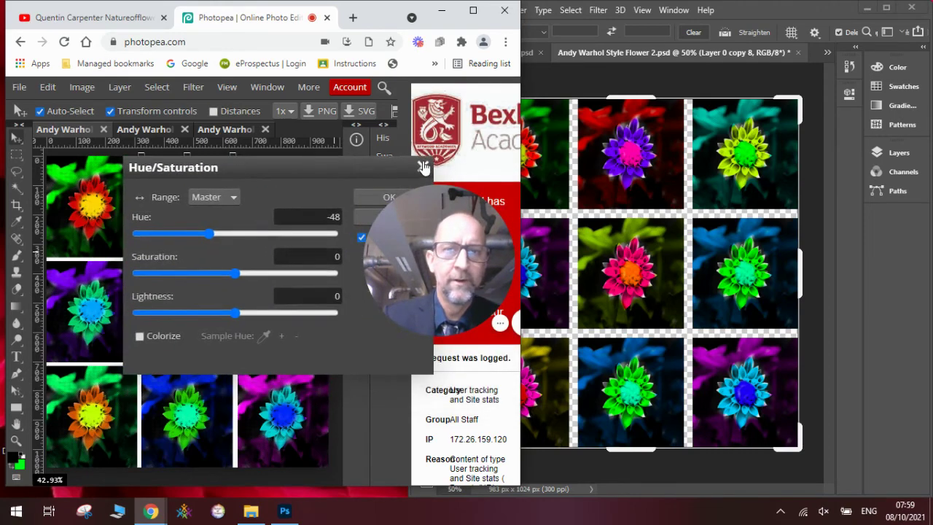
key("Return")
left_click_drag(441, 211, 134, 372)
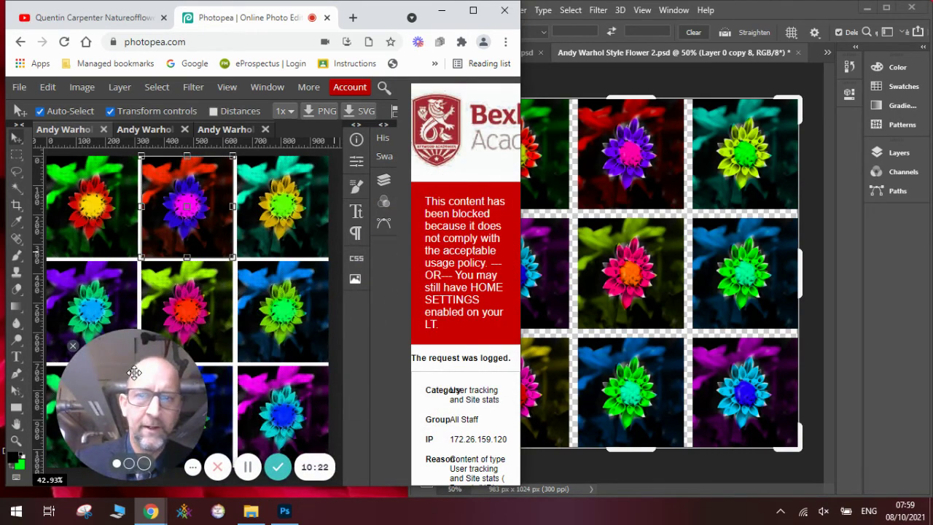
Bring the Photoshop dahlia grid to the front to compare it with the Photopea version
left_click(572, 81)
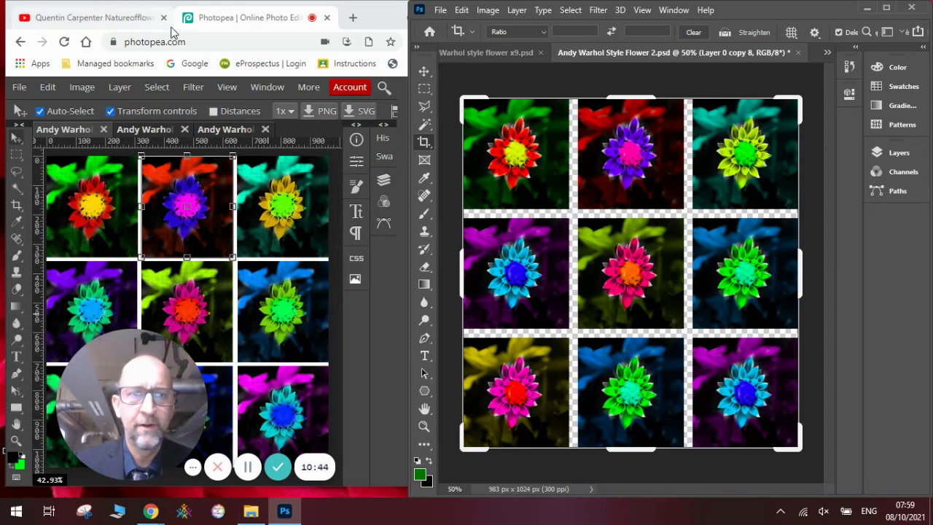
left_click(124, 20)
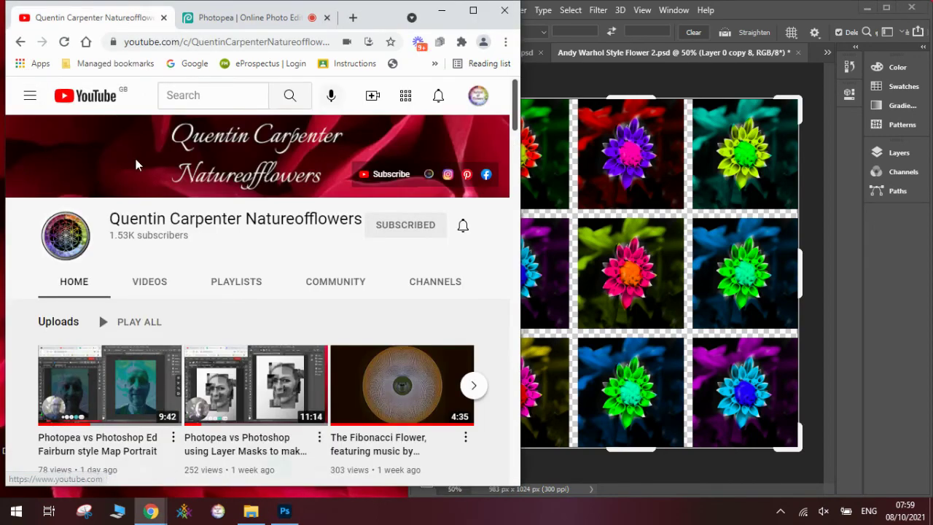